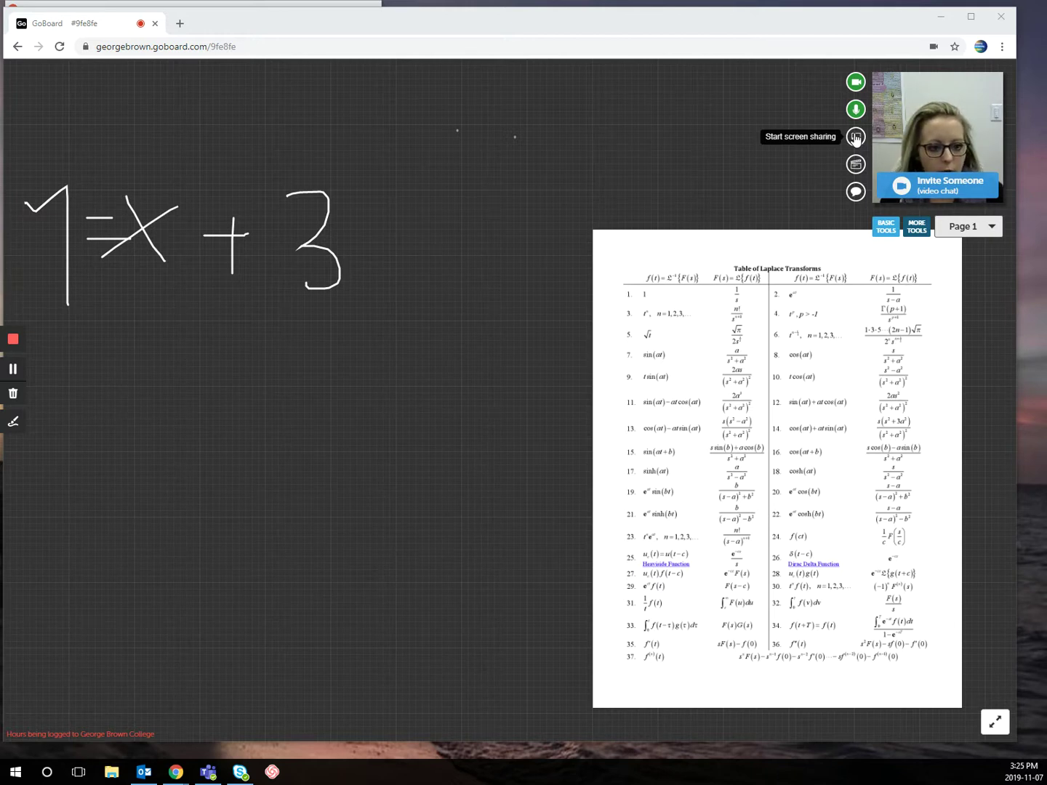
Examine the entire screen, application window and Chrome tab choices for screen sharing, and cancel without sharing.
left_click(854, 137)
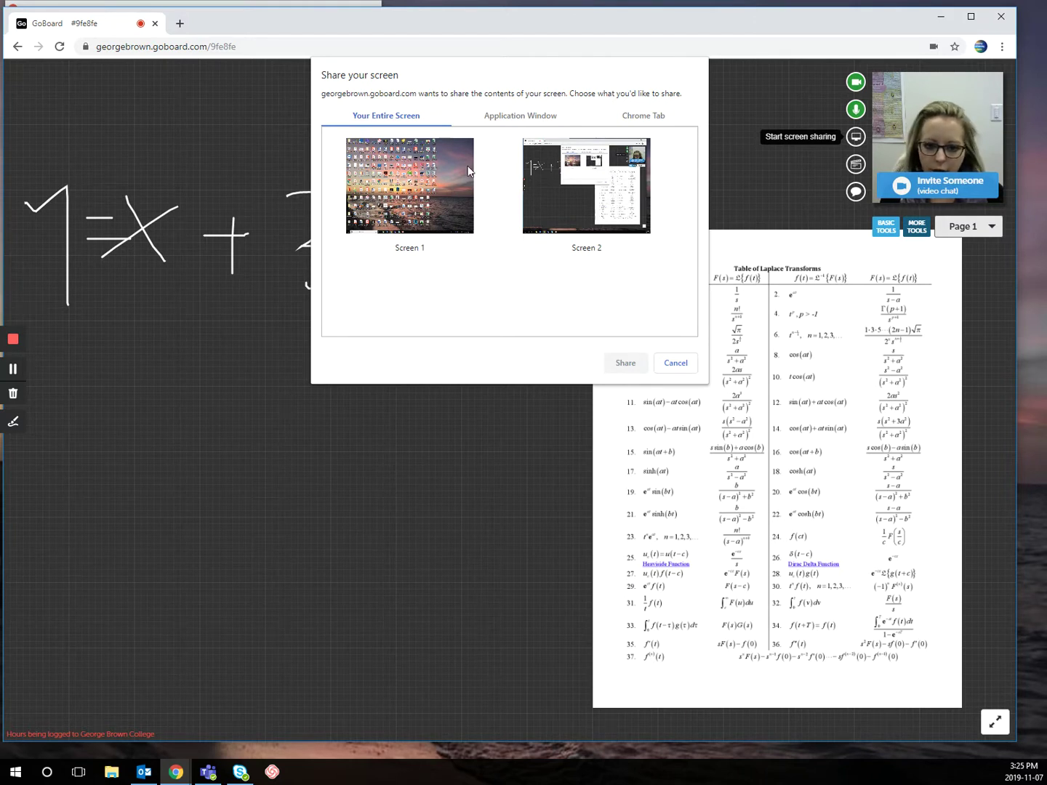
left_click(533, 117)
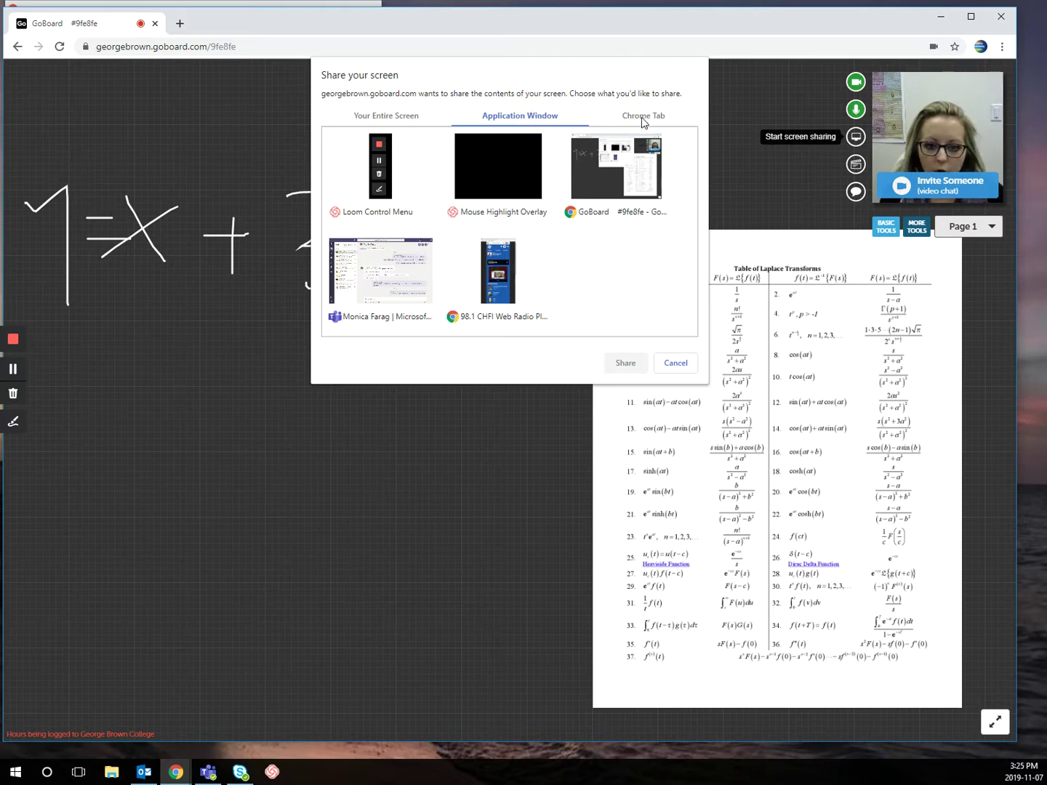
left_click(642, 121)
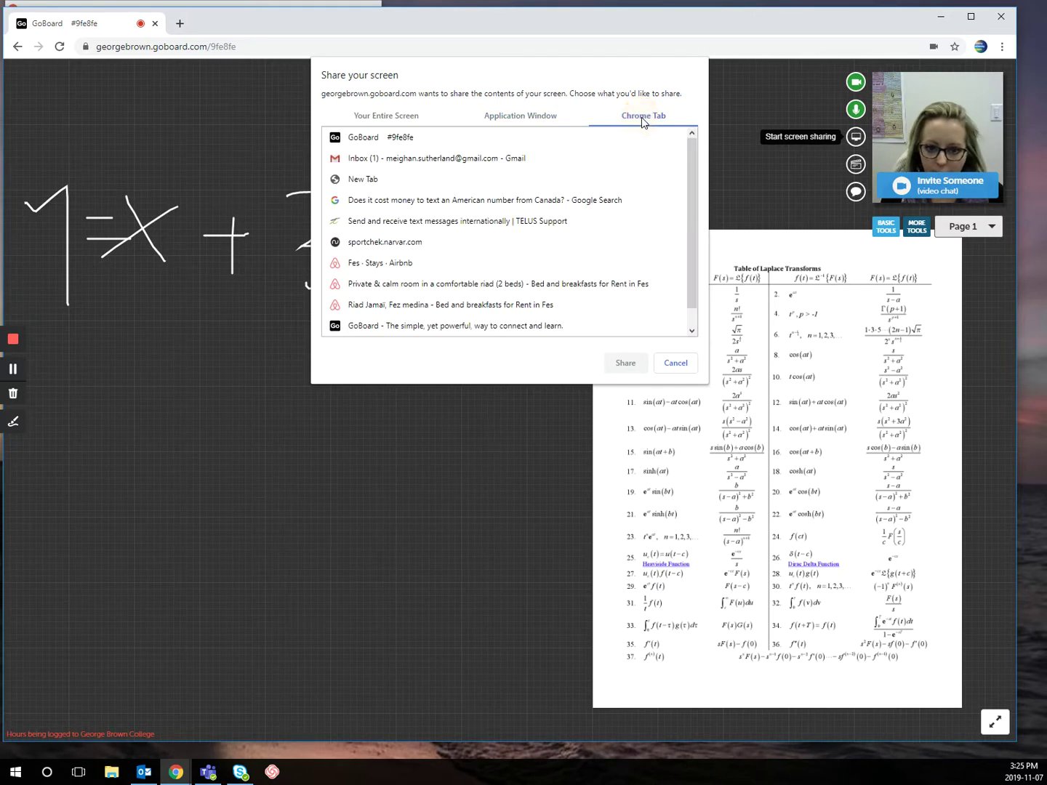
left_click(393, 121)
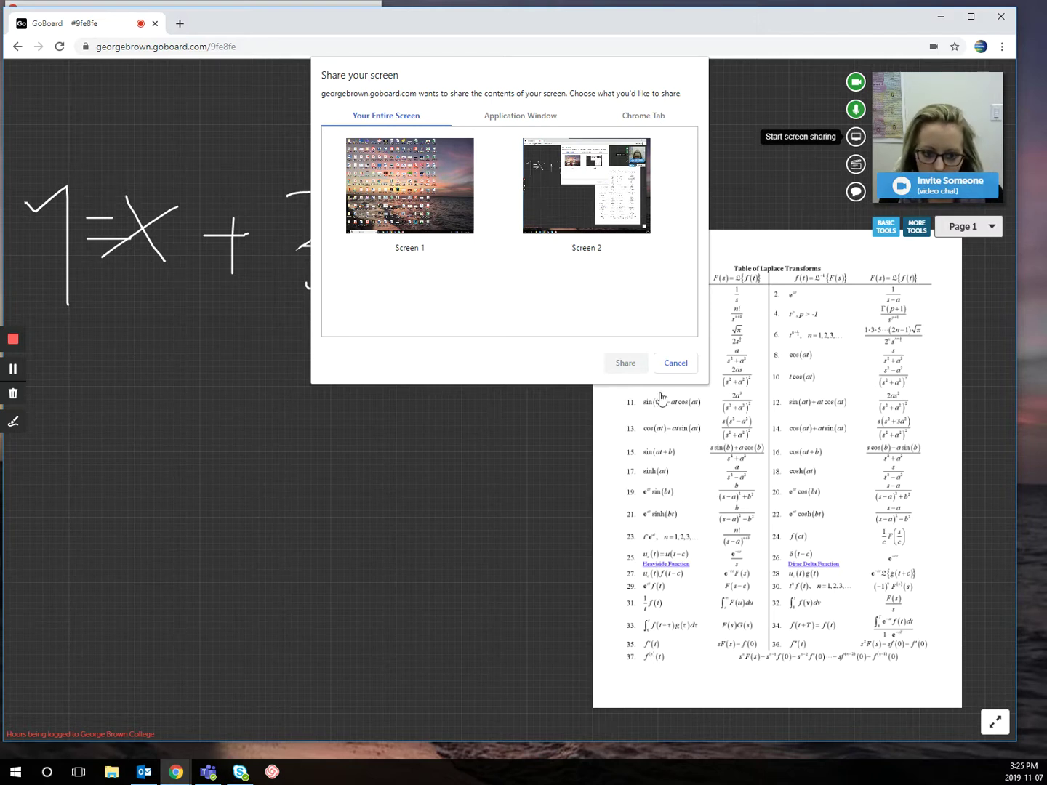
left_click(674, 364)
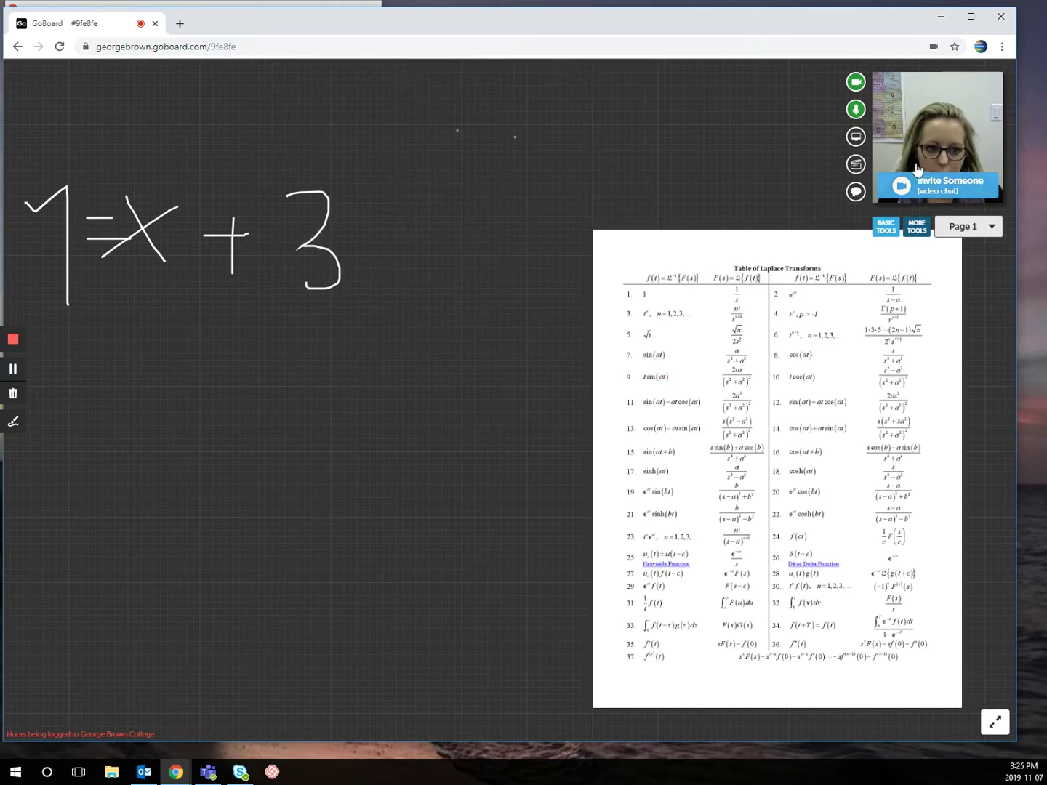
View the text chat for the board and close it again.
left_click(856, 192)
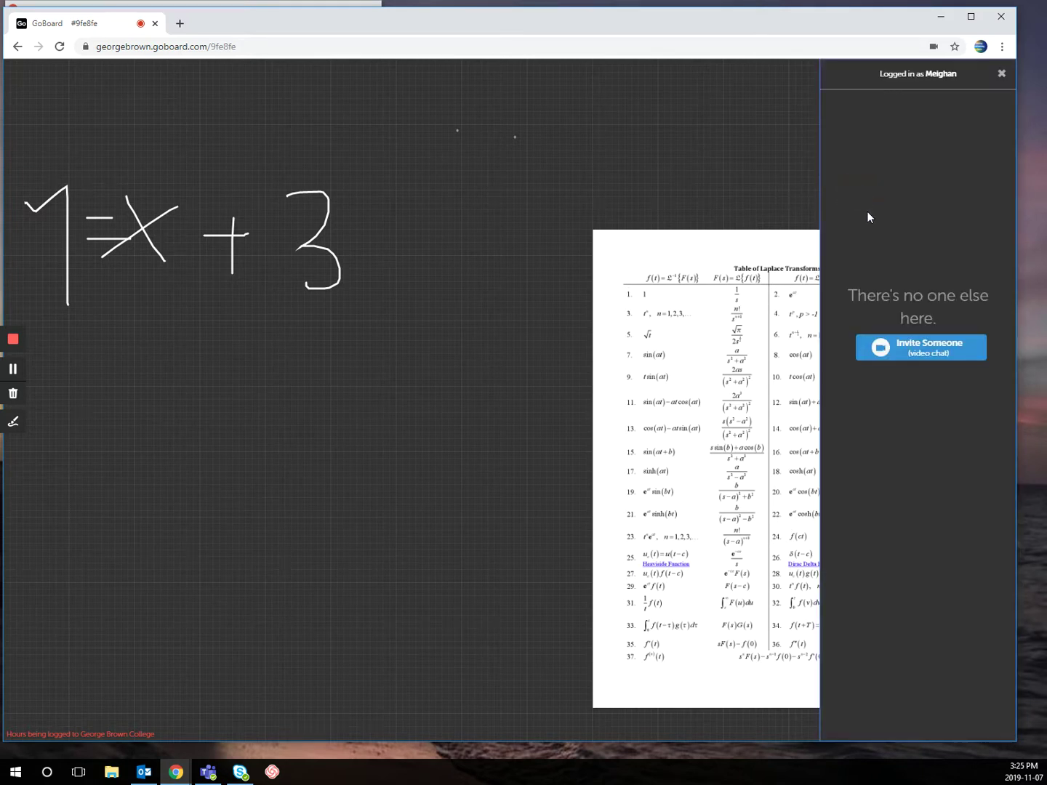
left_click(1002, 76)
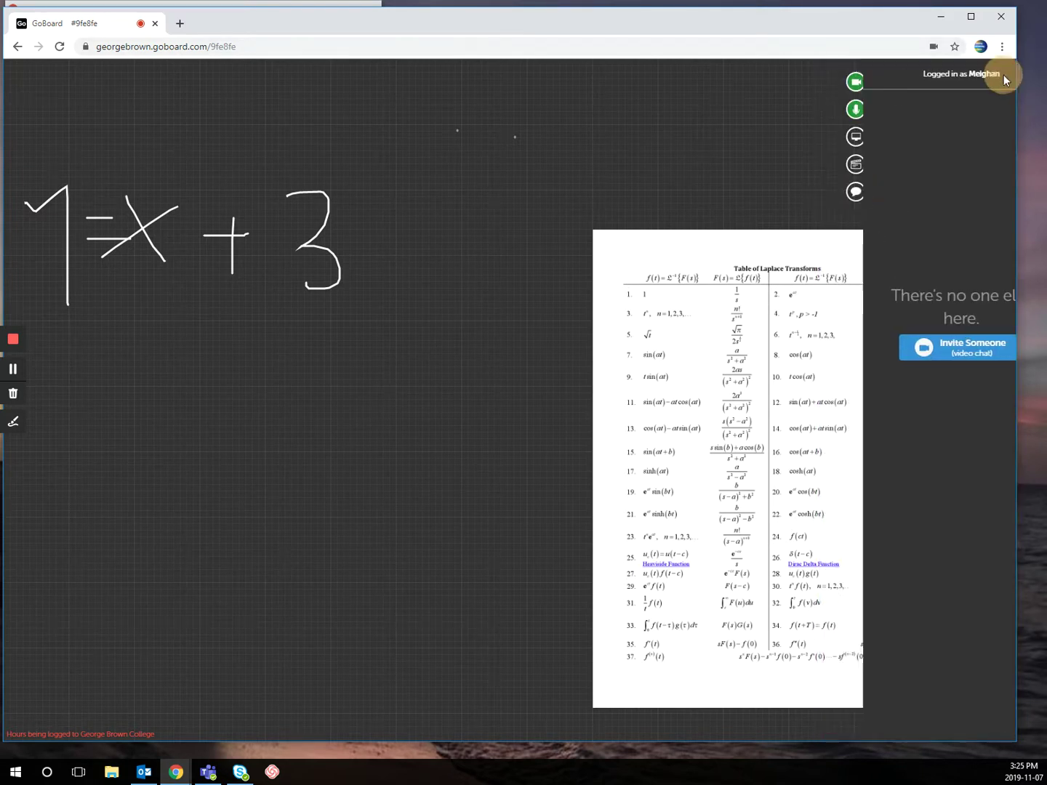
left_click(856, 194)
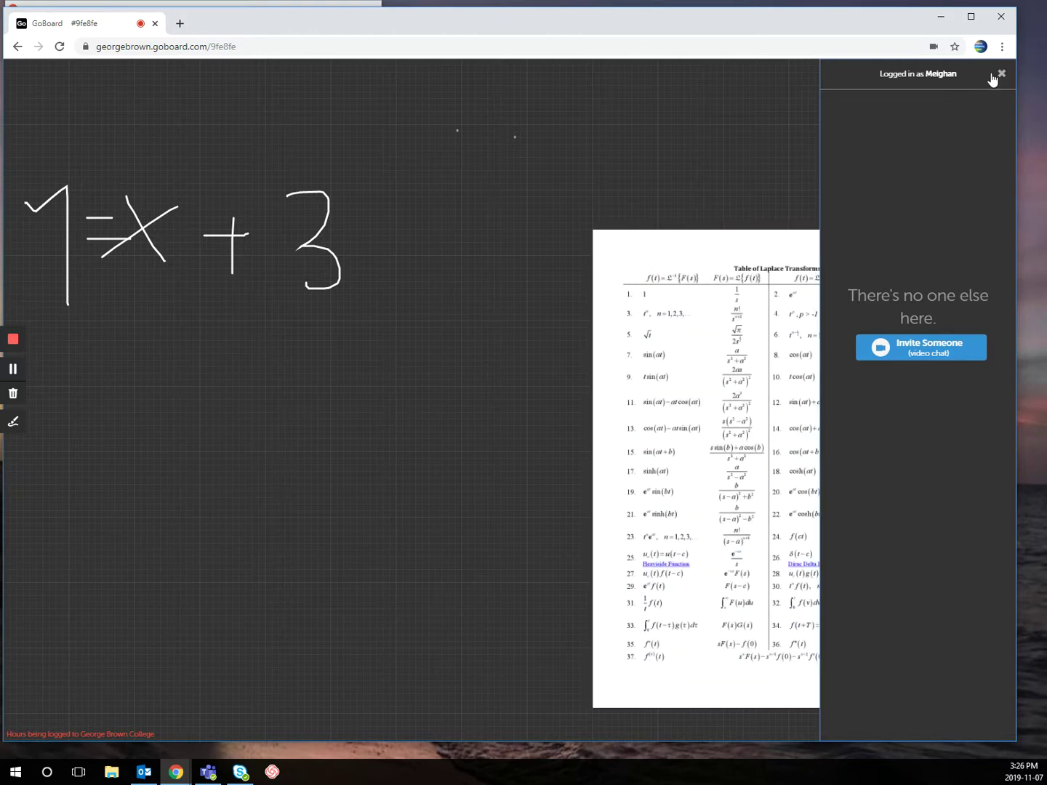
left_click(1001, 75)
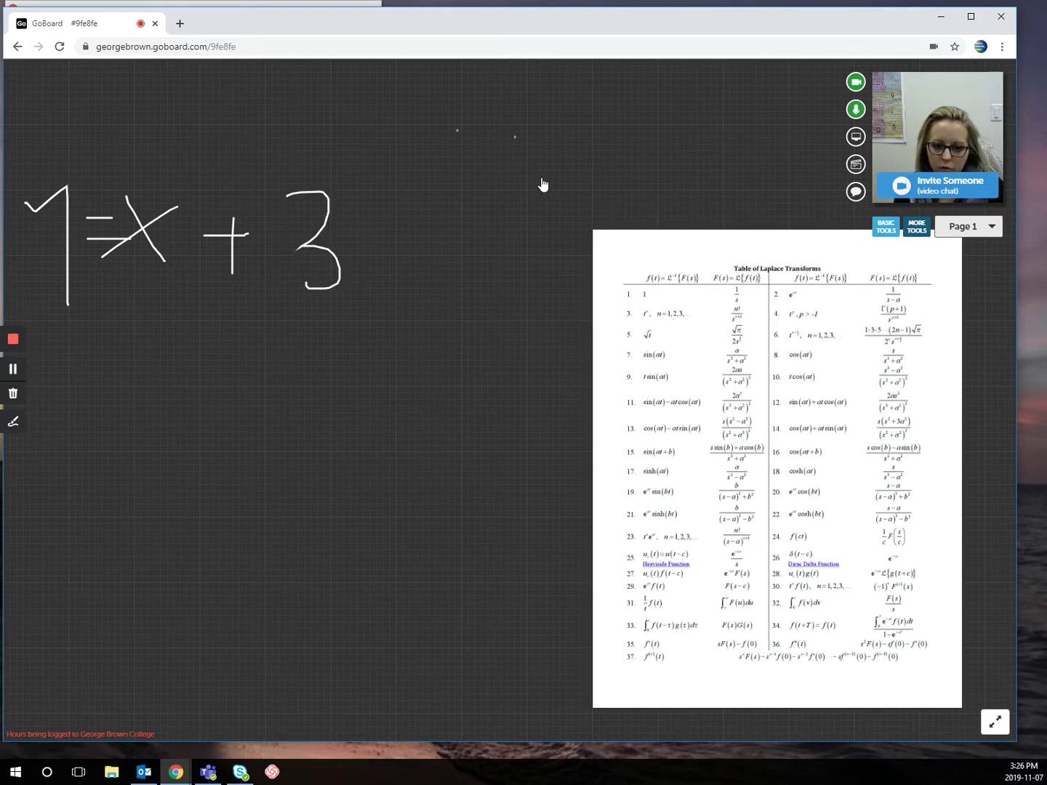
Handwrite the expression 3x + 2x² with the pencil below the existing handwritten equation.
left_click(441, 233)
left_click(441, 233)
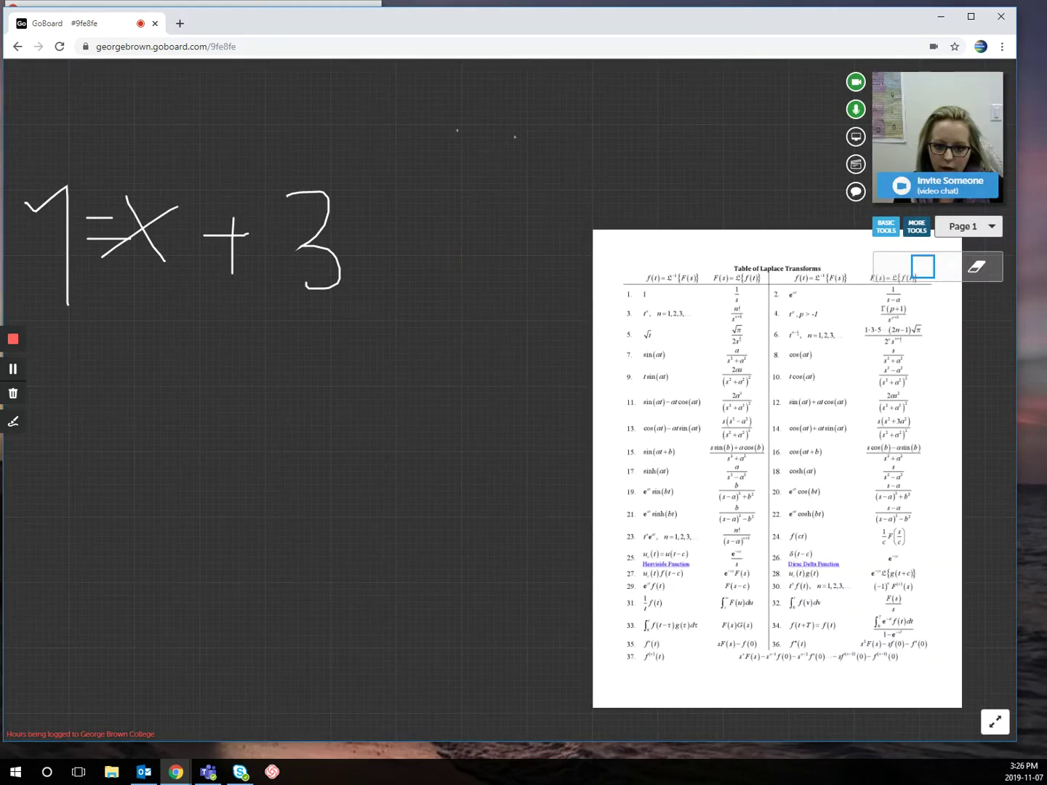
left_click(427, 223)
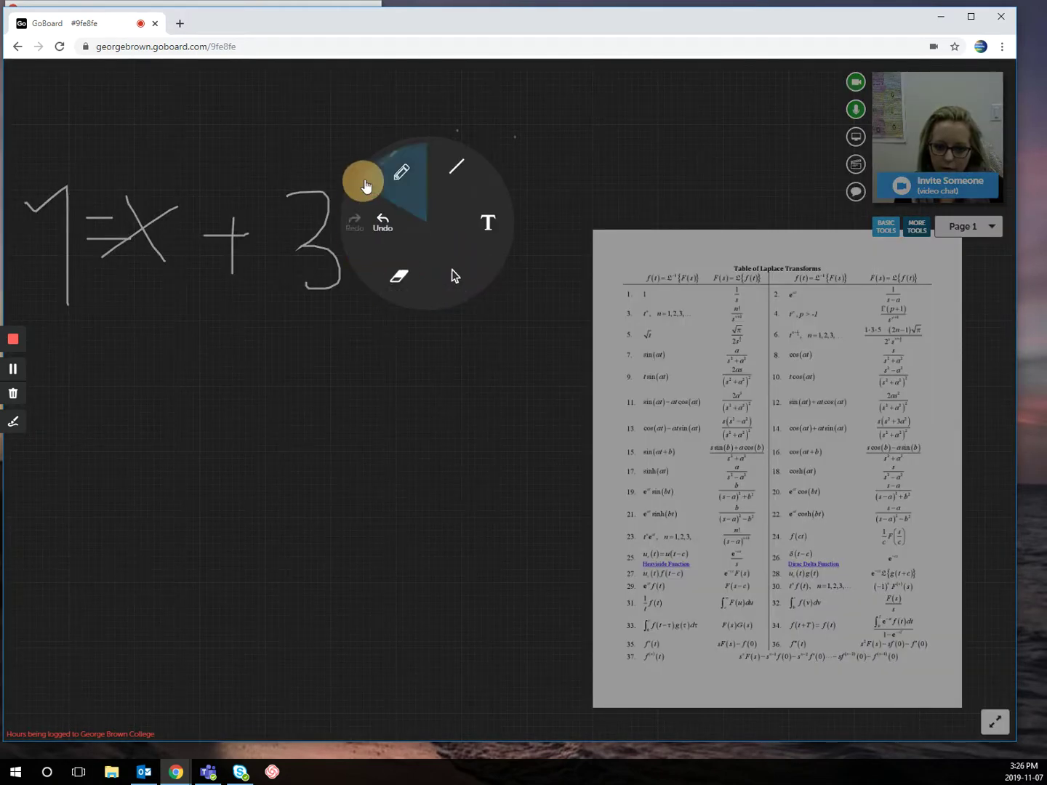
left_click(409, 199)
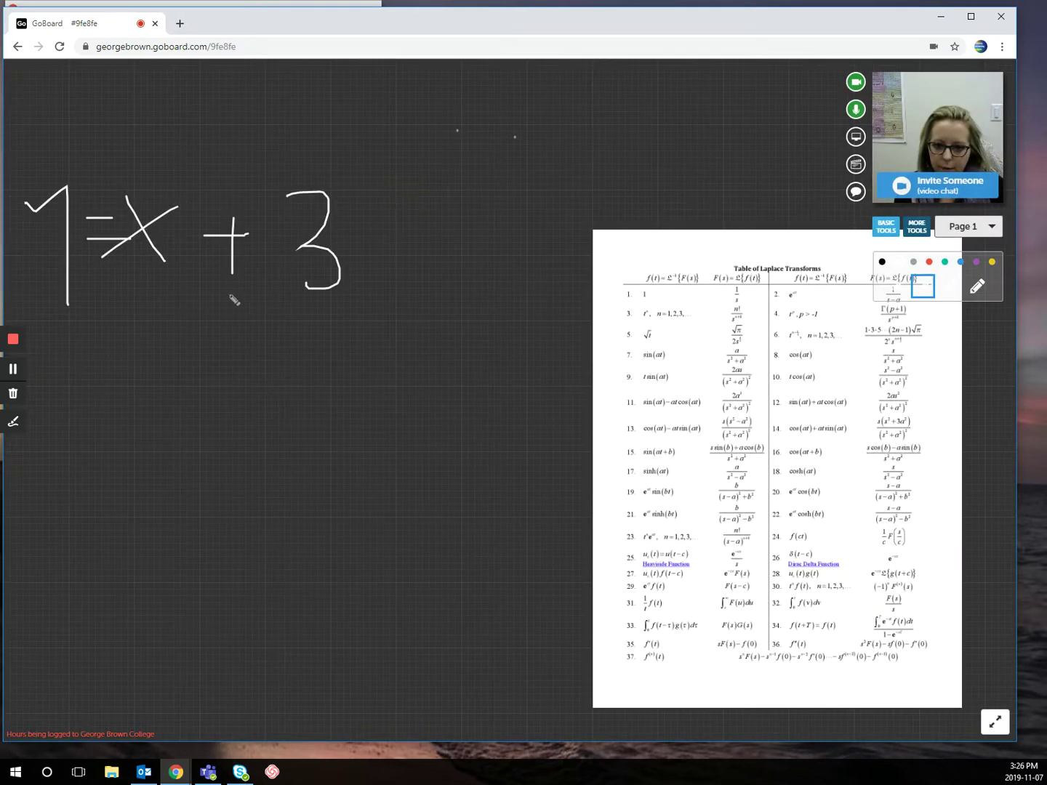
mouse_move(73, 356)
left_mouse_down()
mouse_move(102, 389)
mouse_move(95, 457)
left_mouse_up()
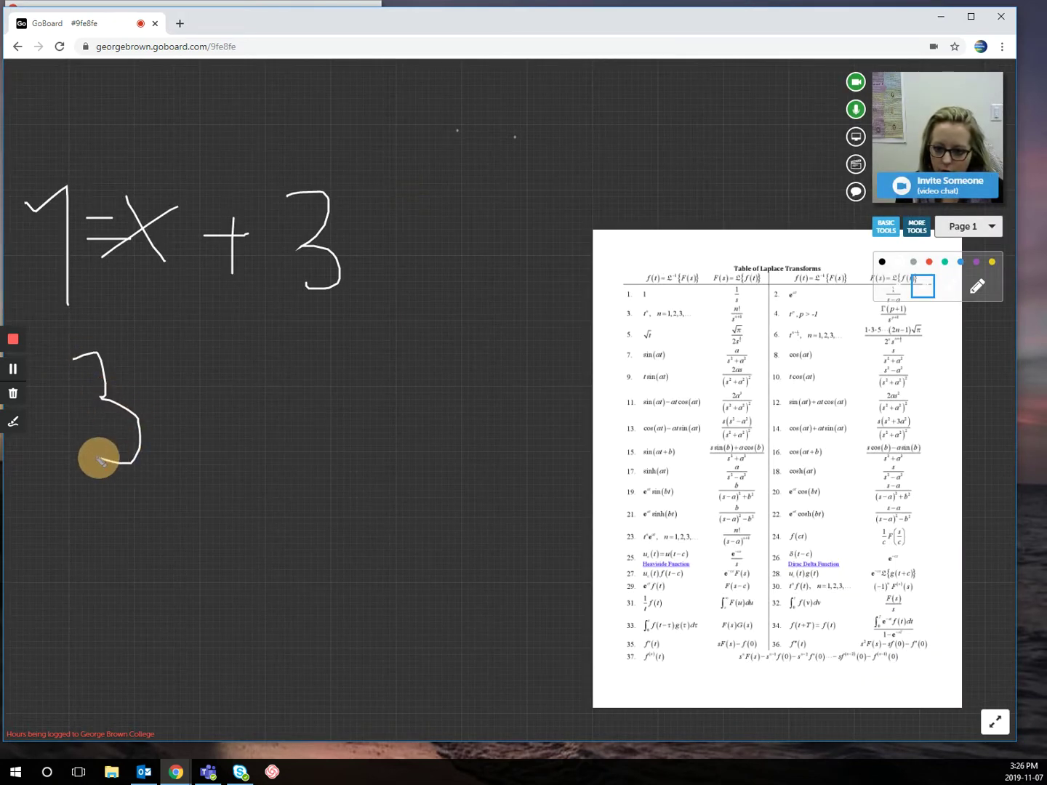
mouse_move(153, 435)
left_mouse_down()
mouse_move(191, 471)
mouse_move(163, 451)
mouse_move(151, 468)
left_mouse_up()
mouse_move(217, 417)
left_mouse_down()
mouse_move(217, 460)
mouse_move(269, 439)
mouse_move(308, 487)
mouse_move(370, 498)
left_mouse_up()
mouse_move(364, 447)
left_mouse_down()
mouse_move(420, 480)
mouse_move(364, 491)
left_mouse_up()
left_click_drag(367, 357, 405, 379)
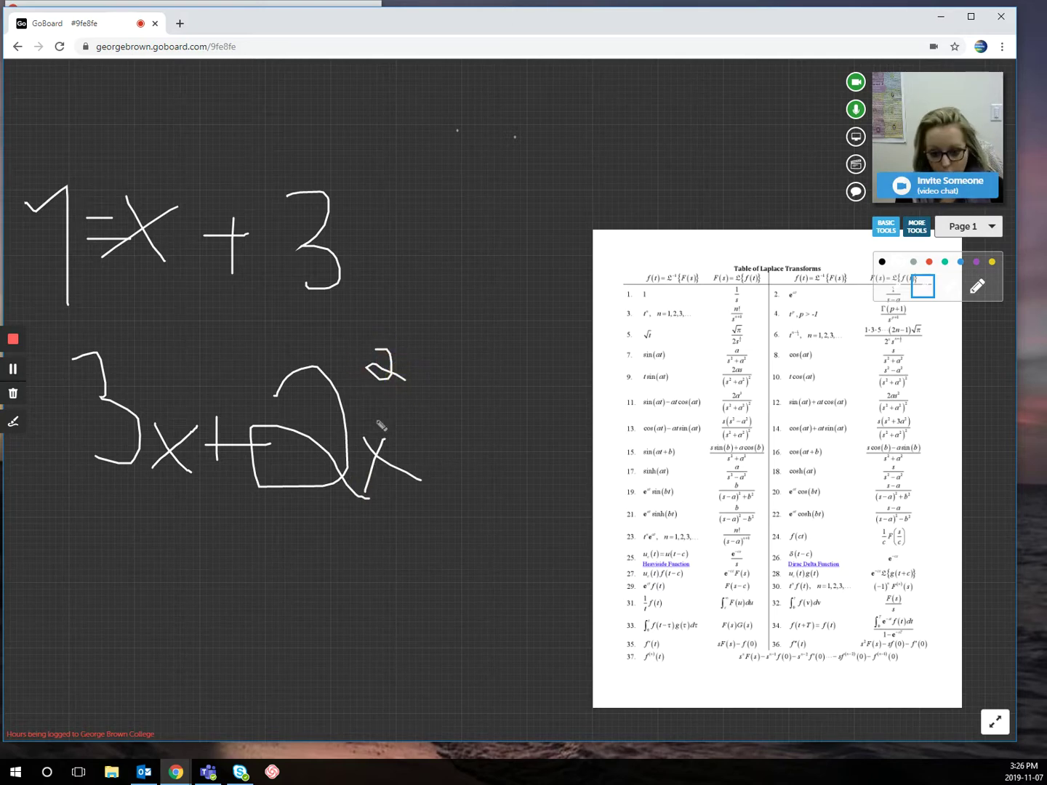
Add the typed text "Hi there!" and "3X x 4X" in the empty area beside the first handwritten equation.
right_click(494, 311)
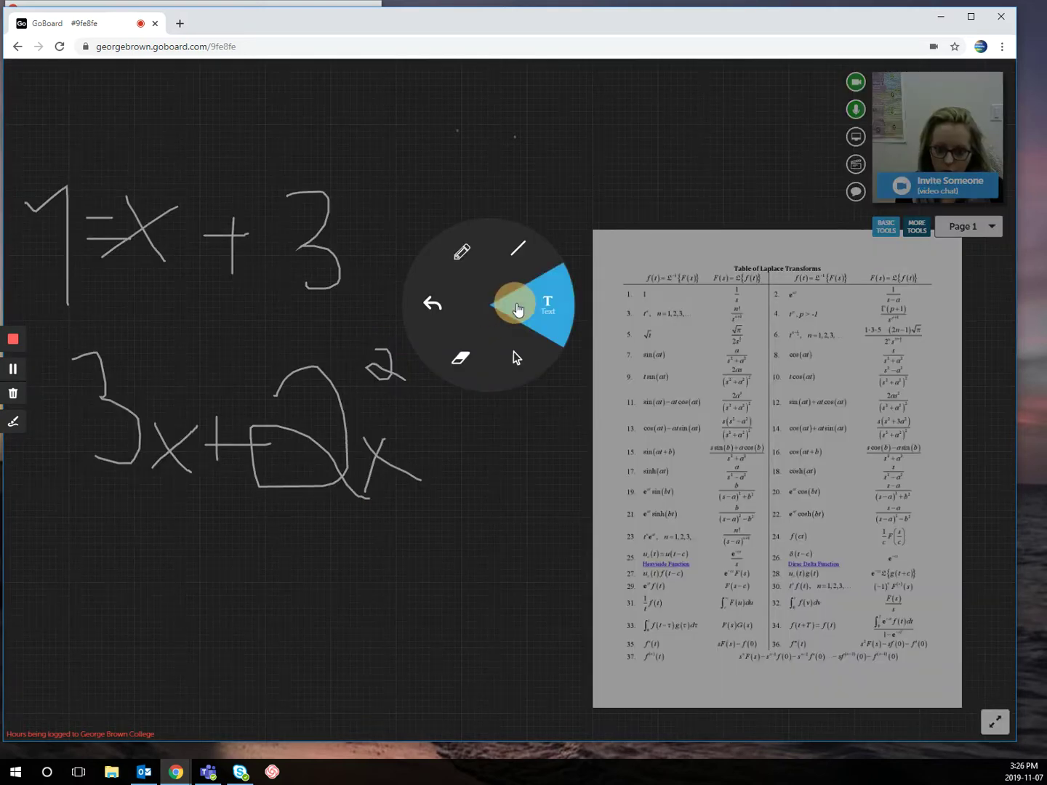
left_click(571, 307)
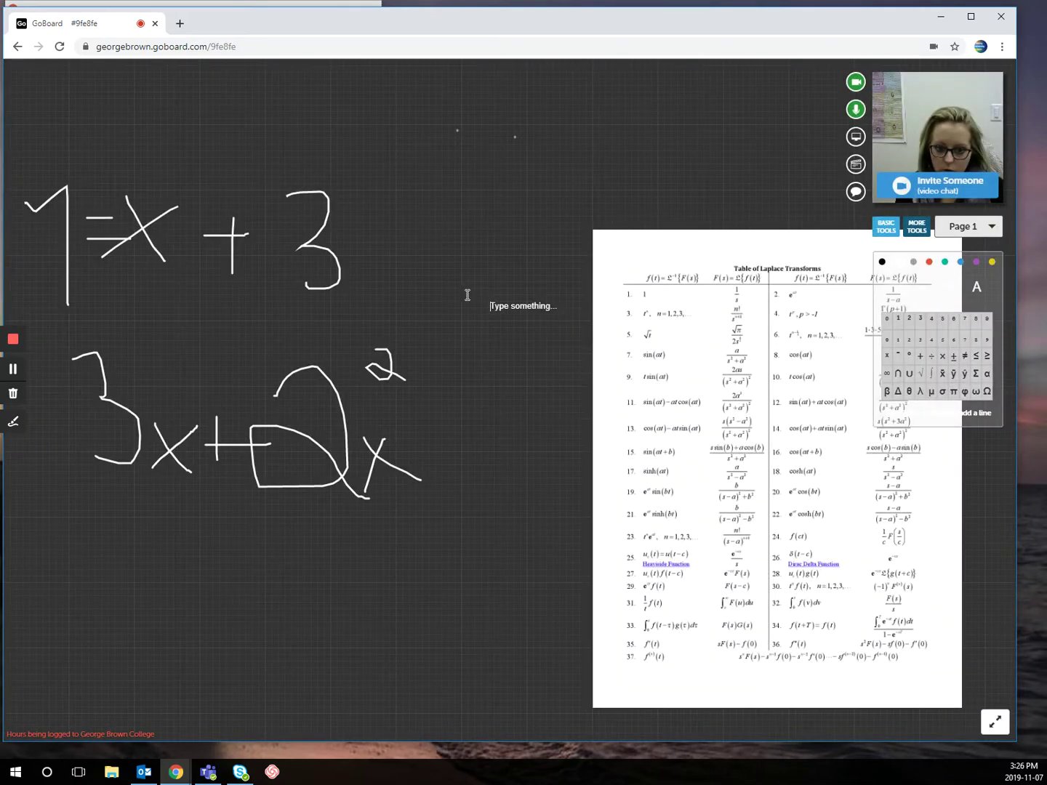
type("Hi there!")
left_click(440, 264)
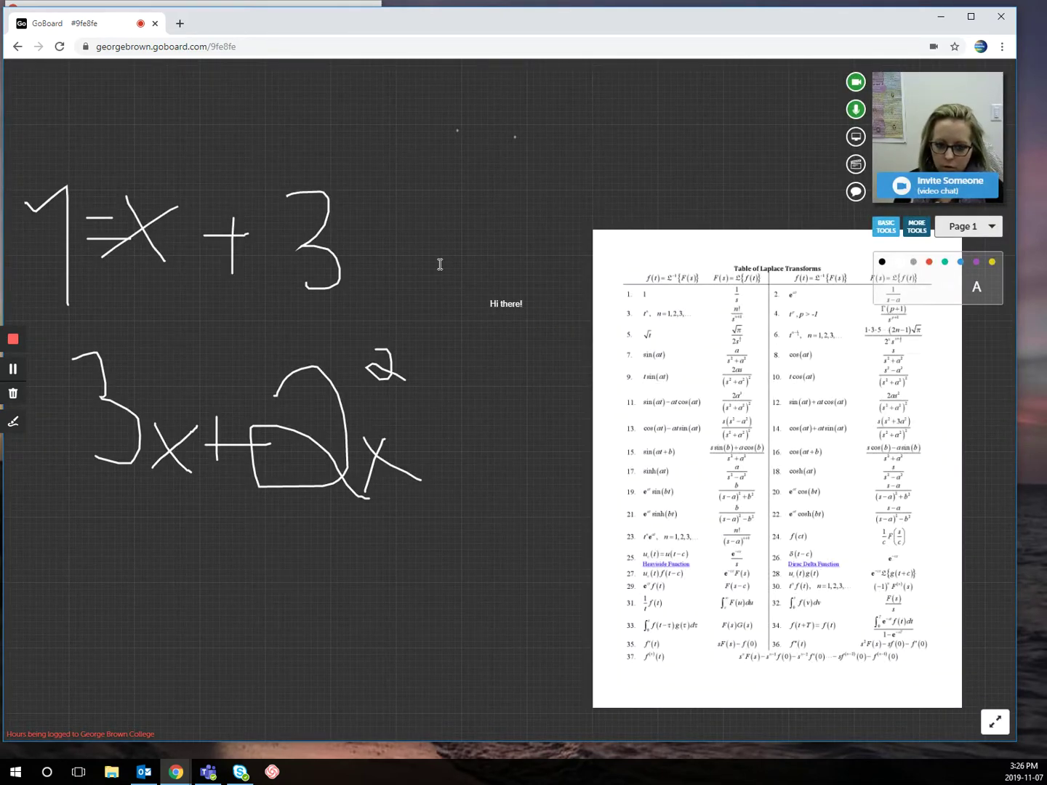
right_click(460, 292)
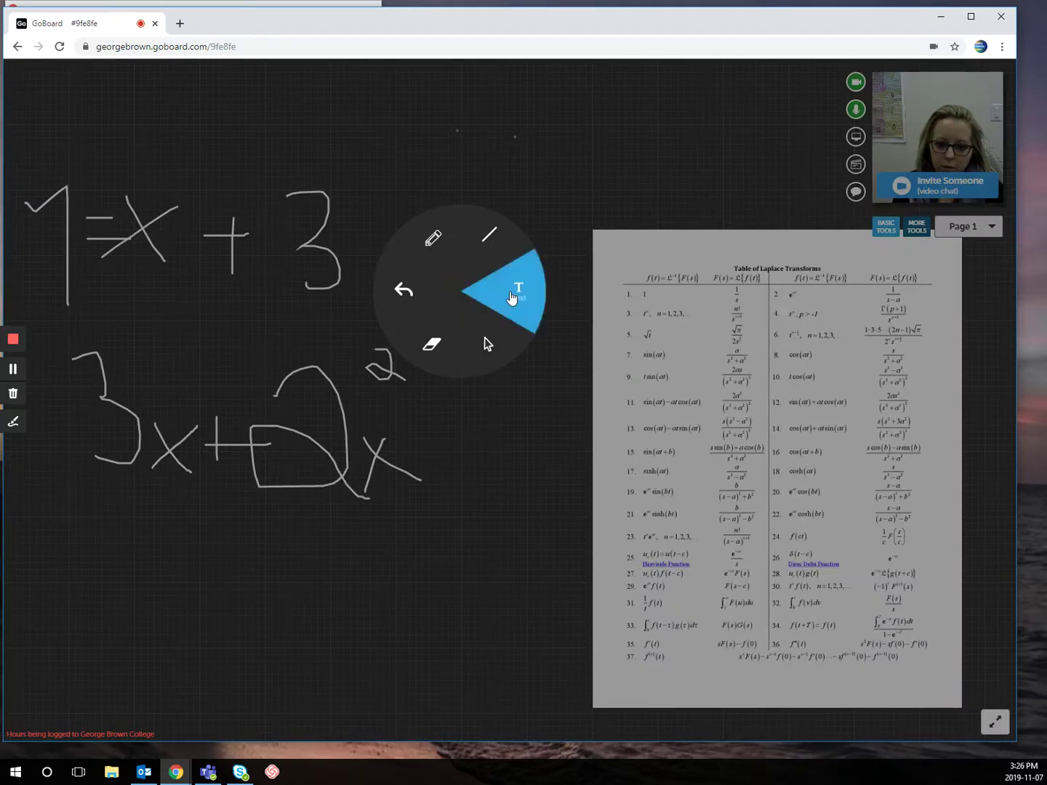
left_click(520, 293)
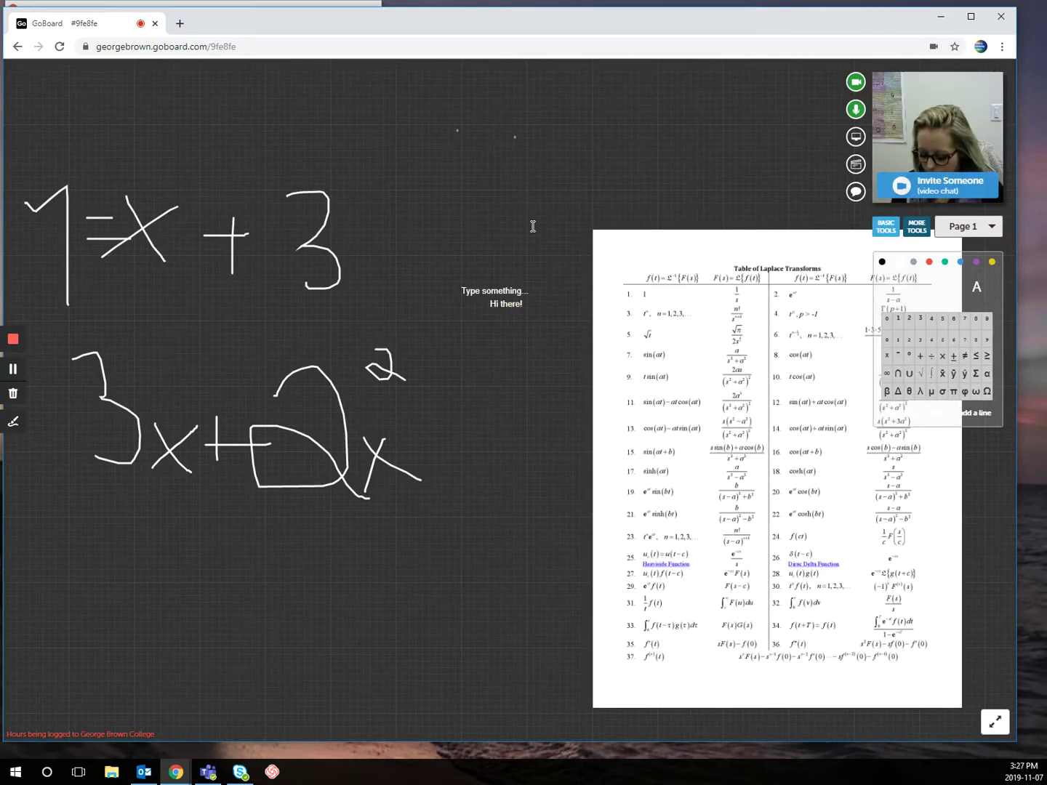
type("3X x 4X")
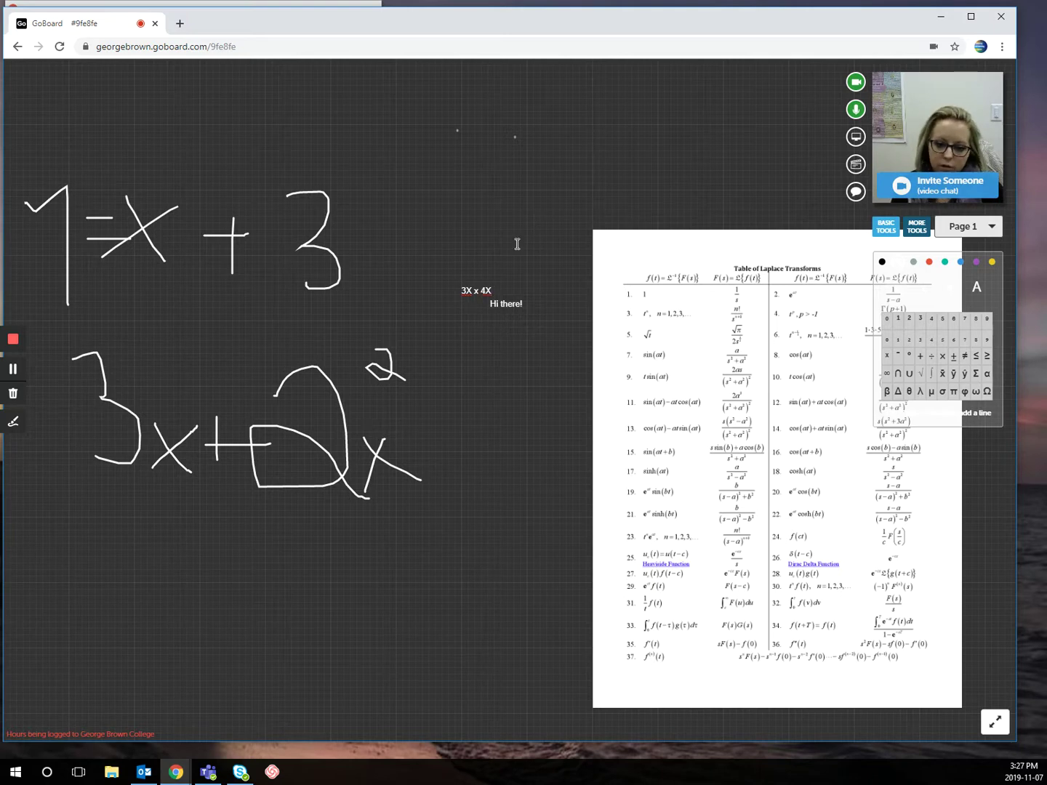
Erase the two typed text labels beside the handwritten equation.
right_click(519, 267)
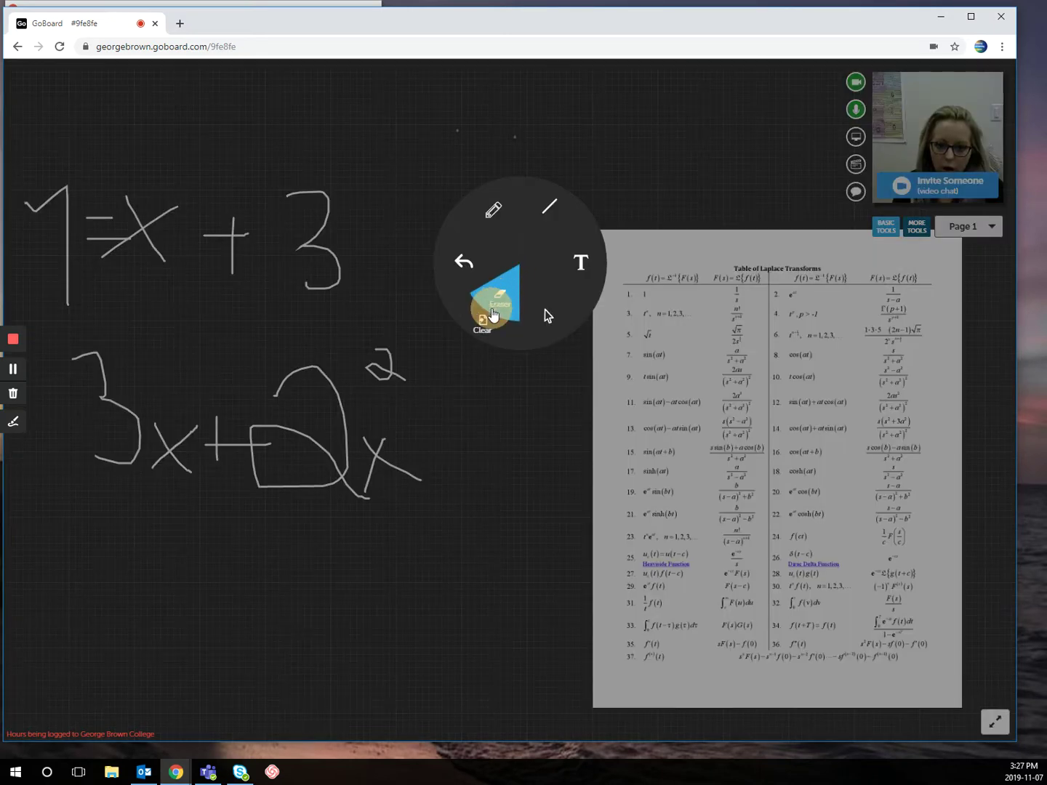
left_click(494, 311)
left_click_drag(487, 306, 409, 291)
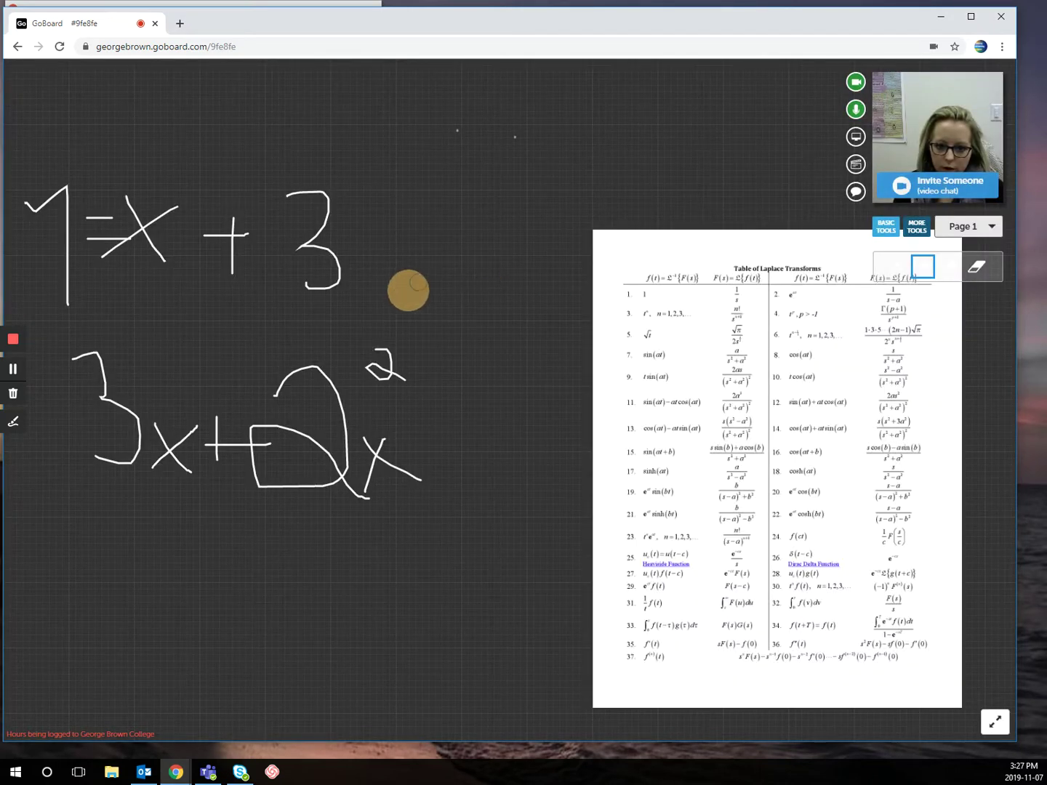
Undo the last board change and redo it.
right_click(467, 295)
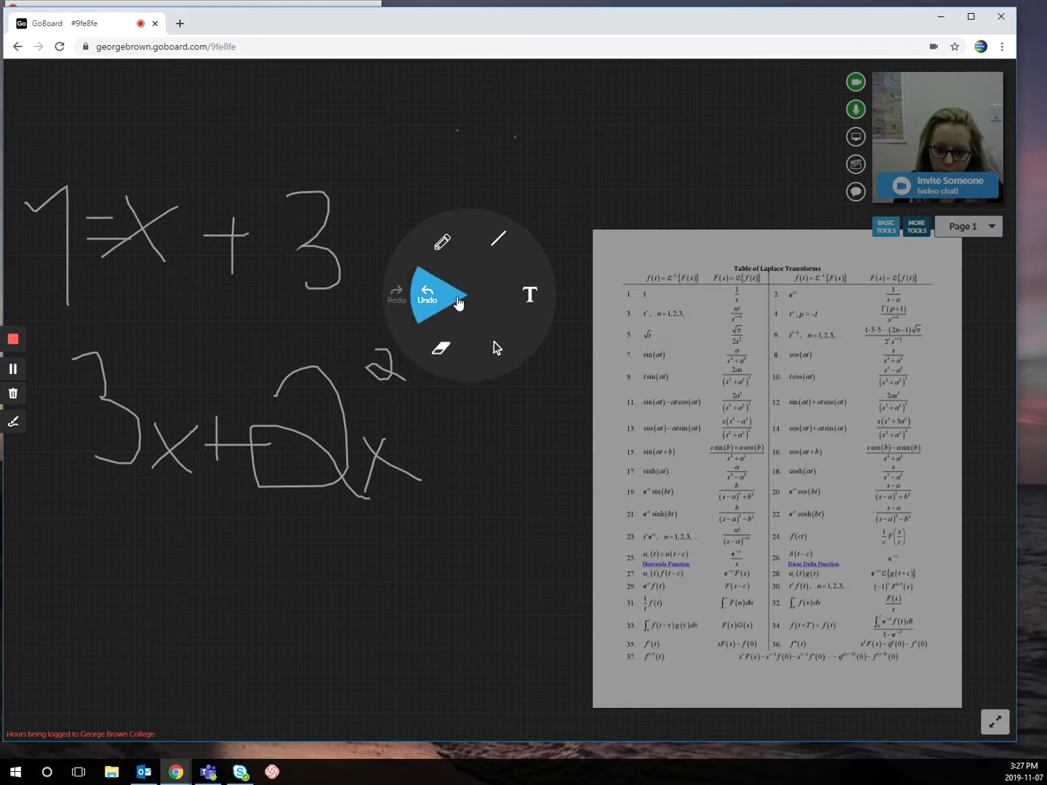
left_click(458, 303)
left_click(455, 303)
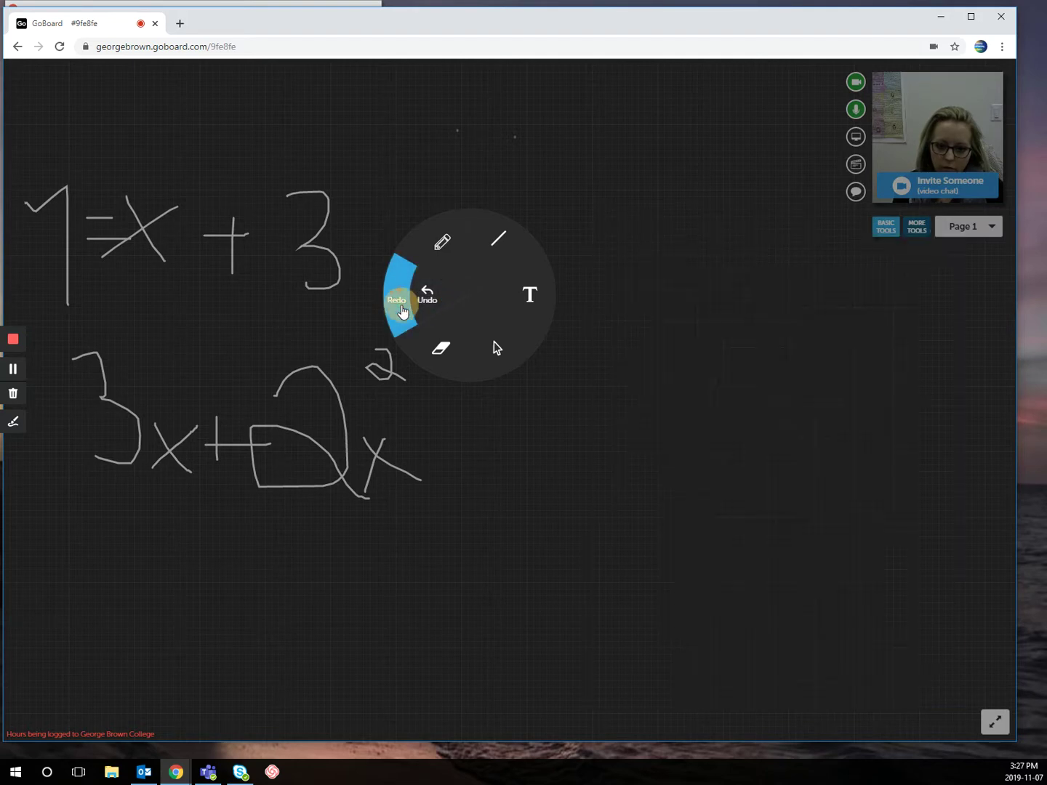
left_click(400, 297)
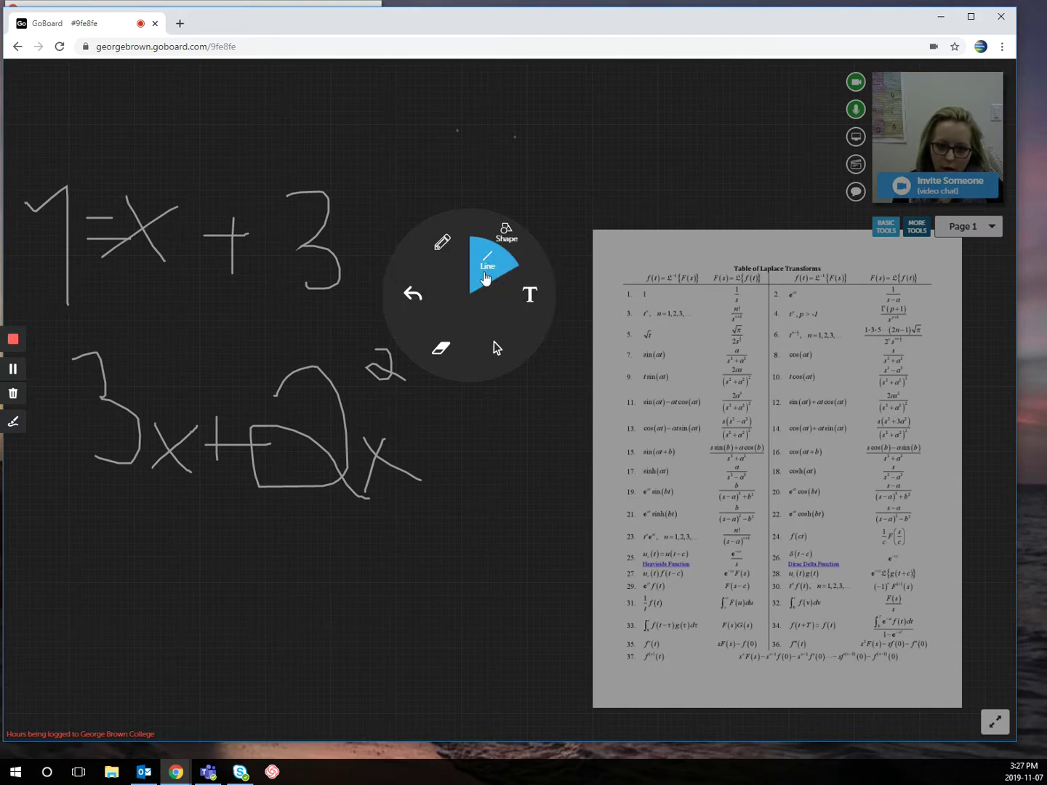
Draw a wide ellipse outline above the Laplace table and a small circle beside the first handwritten equation.
left_click(515, 247)
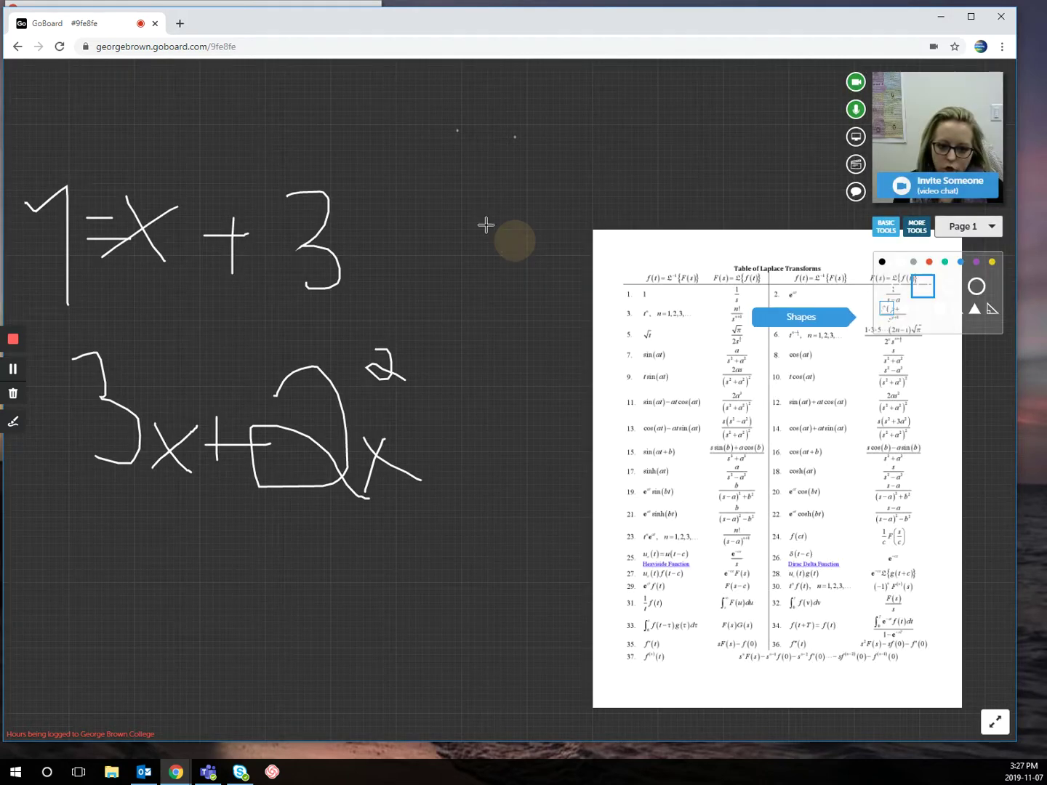
left_click_drag(393, 124, 566, 236)
left_click_drag(634, 217, 631, 216)
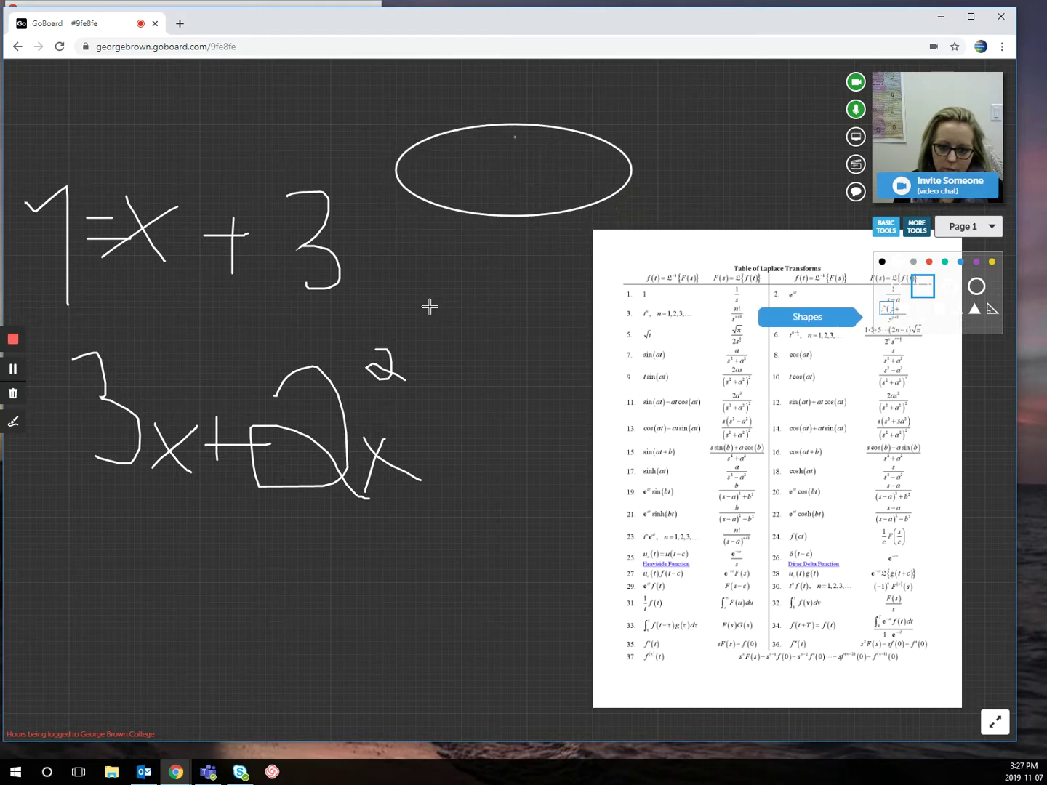
mouse_move(428, 268)
left_mouse_down()
mouse_move(428, 324)
mouse_move(440, 320)
mouse_move(442, 281)
left_mouse_up()
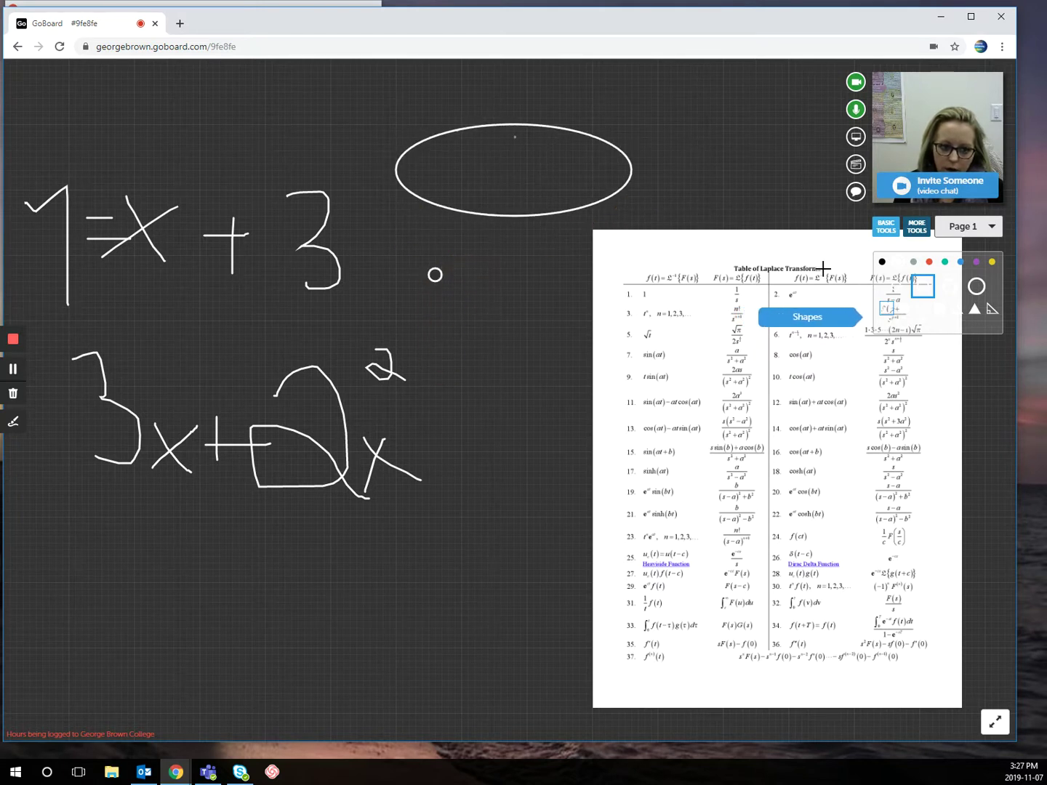
Move the Laplace transforms table down and to the left so it sits beside the handwritten 3x + 2x².
right_click(700, 163)
left_click(730, 218)
left_click(773, 306)
left_click_drag(772, 306, 585, 436)
Draw a pentagon outline above the Laplace table's upper-right corner and a filled white rectangle to the table's right.
right_click(479, 265)
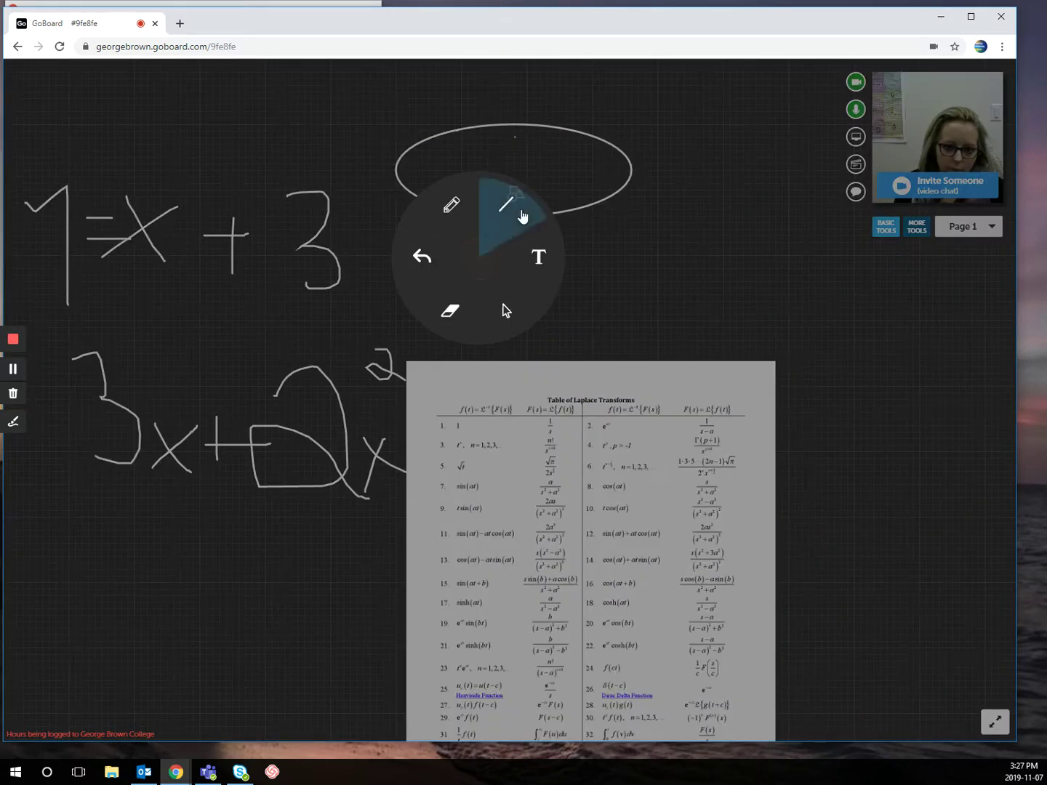
left_click(513, 207)
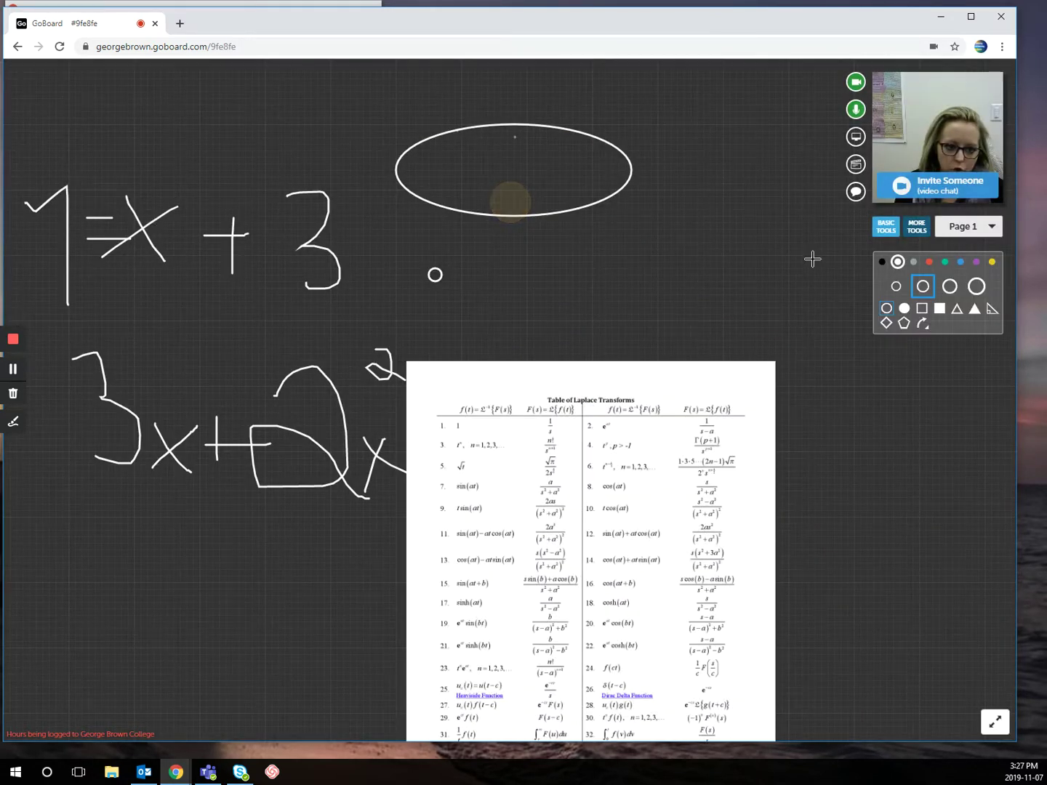
left_click(904, 323)
left_click_drag(697, 248, 797, 348)
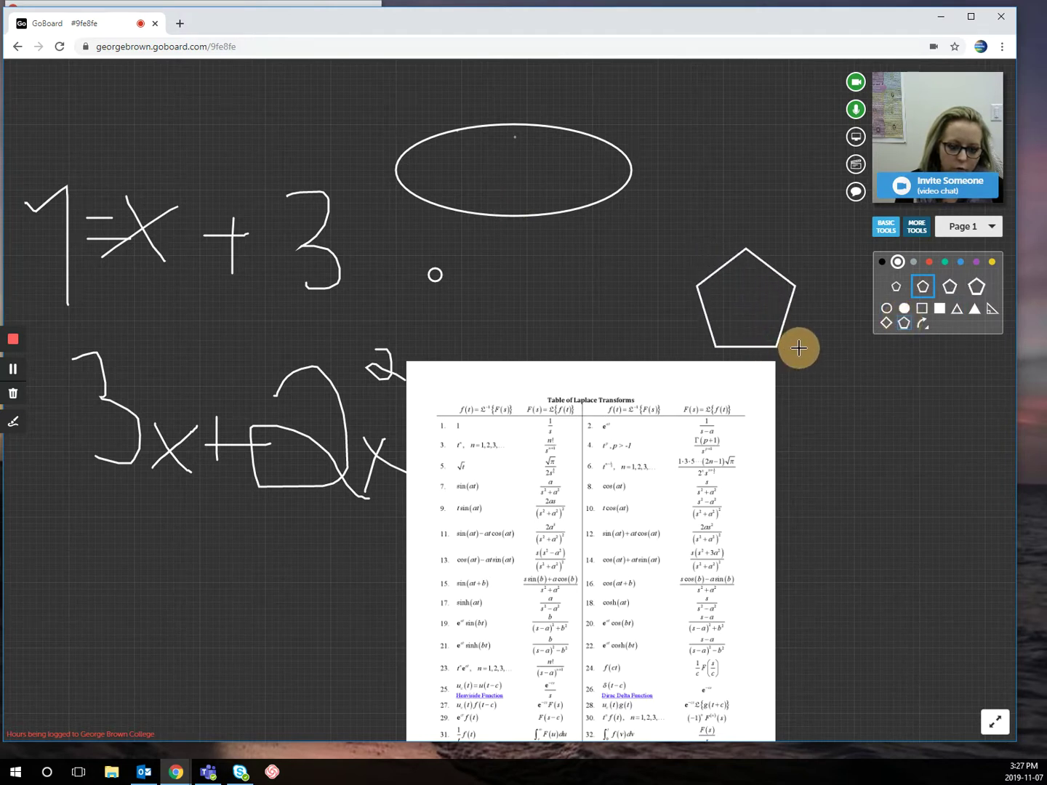
left_click(940, 310)
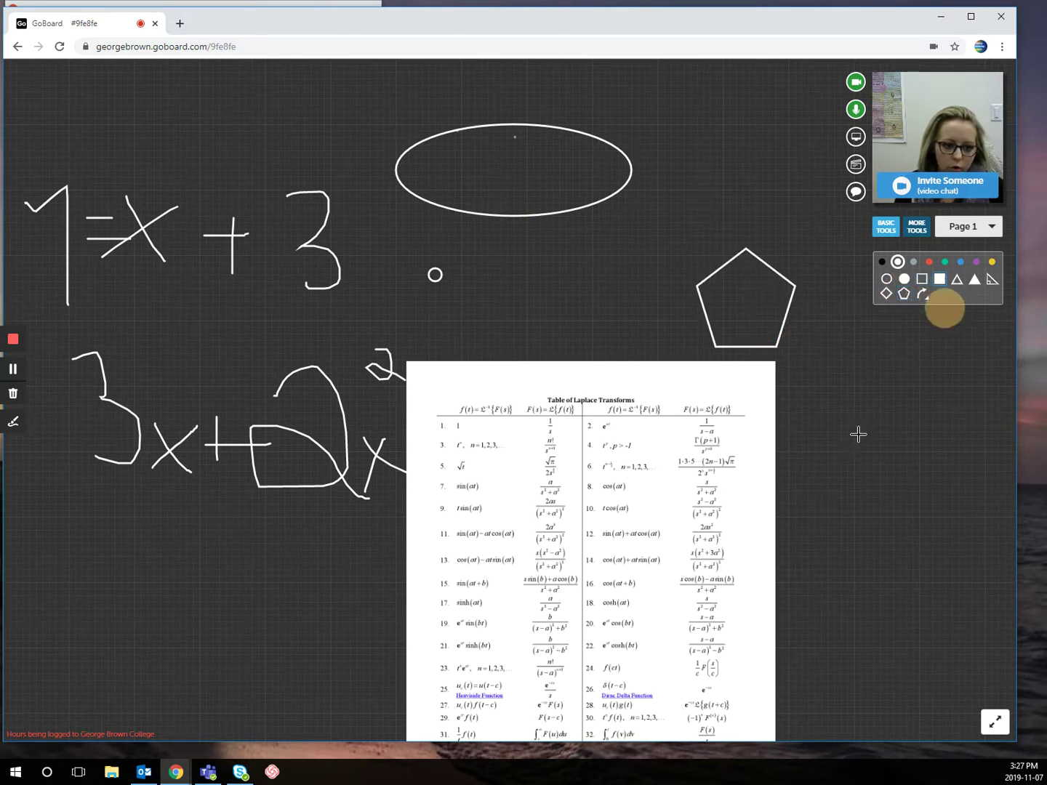
left_click_drag(840, 397, 1014, 485)
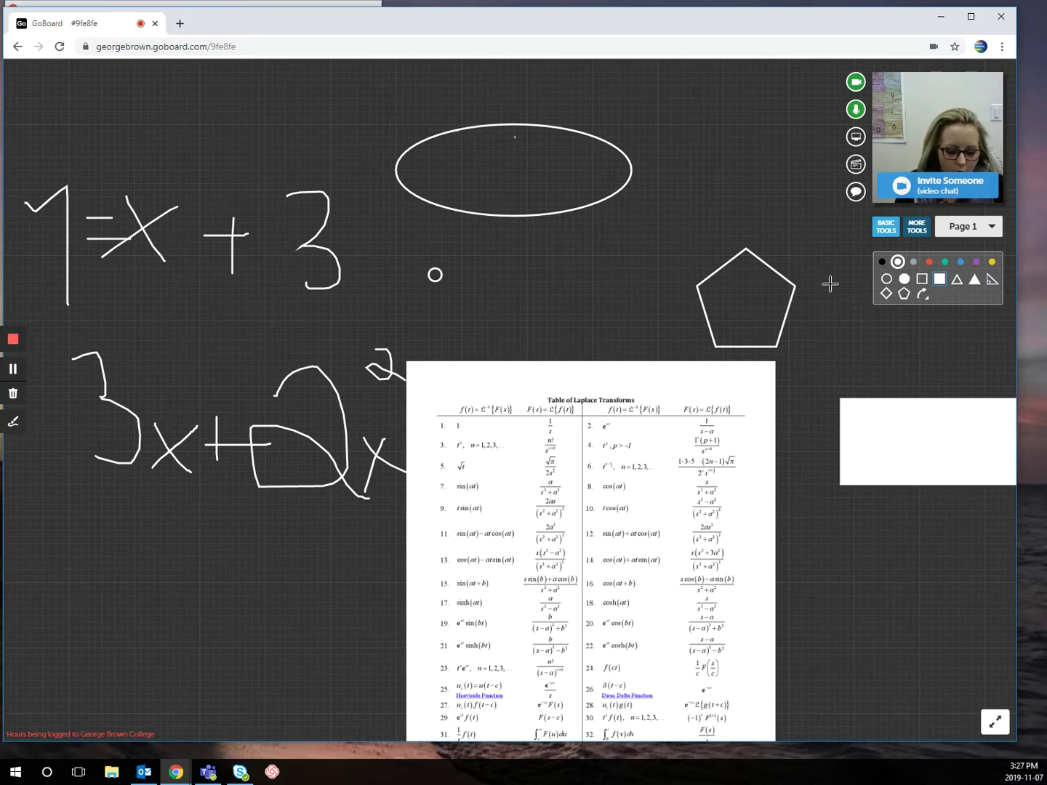
Draw a manual horizontal number line with the 0:5 scale on the empty board area below the handwritten 3x + 2x².
left_click(921, 237)
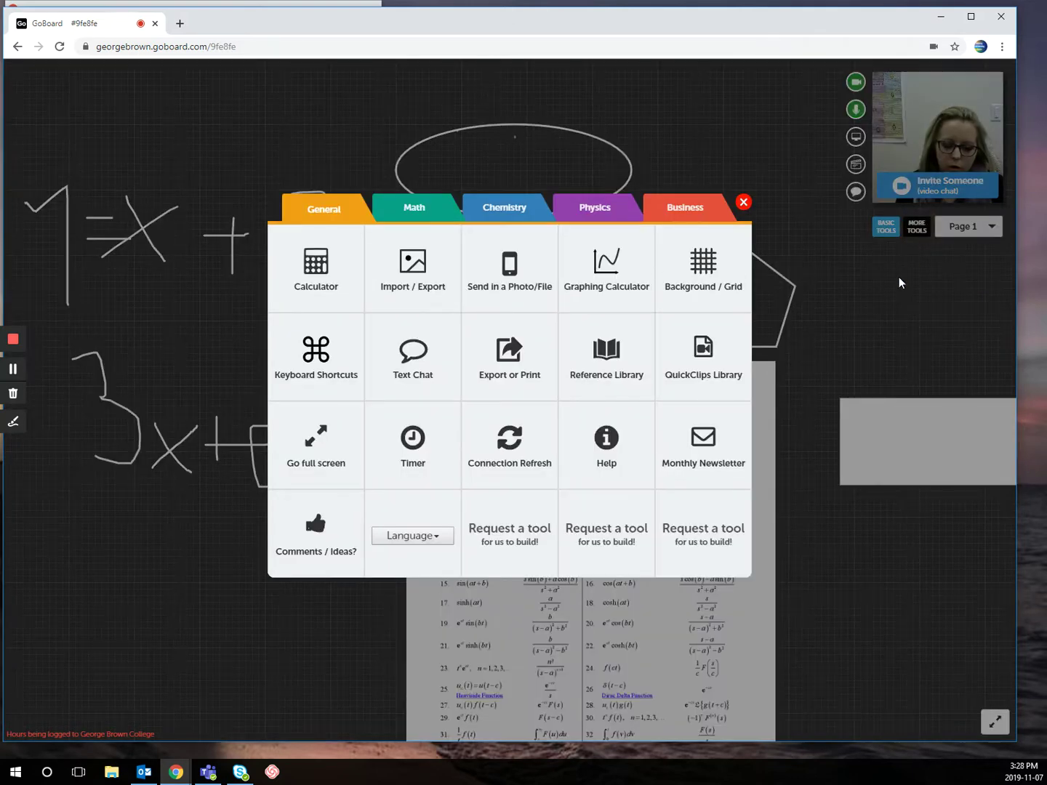
left_click(414, 207)
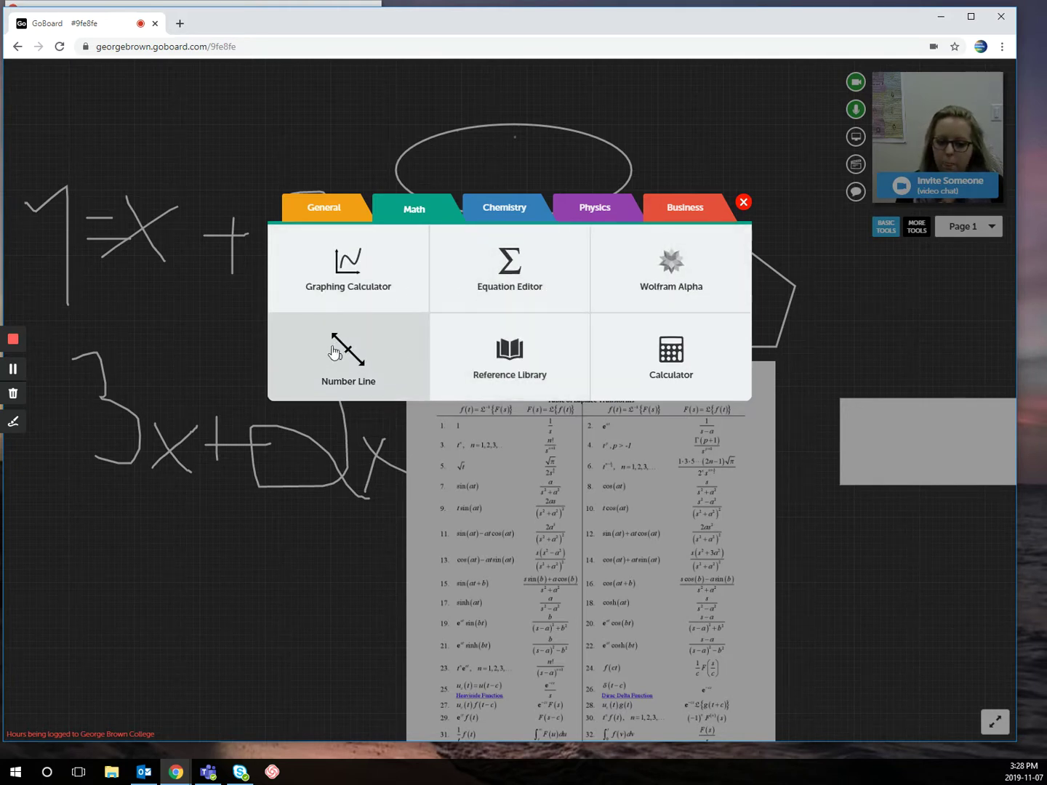
left_click(360, 370)
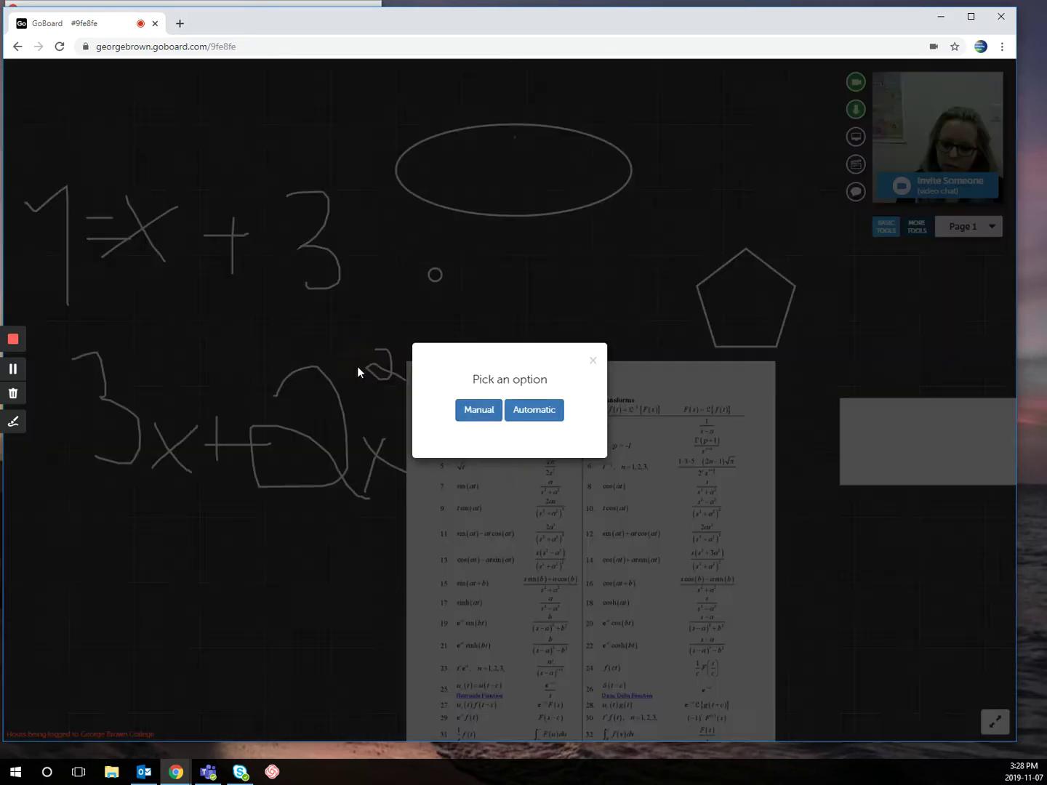
left_click(481, 413)
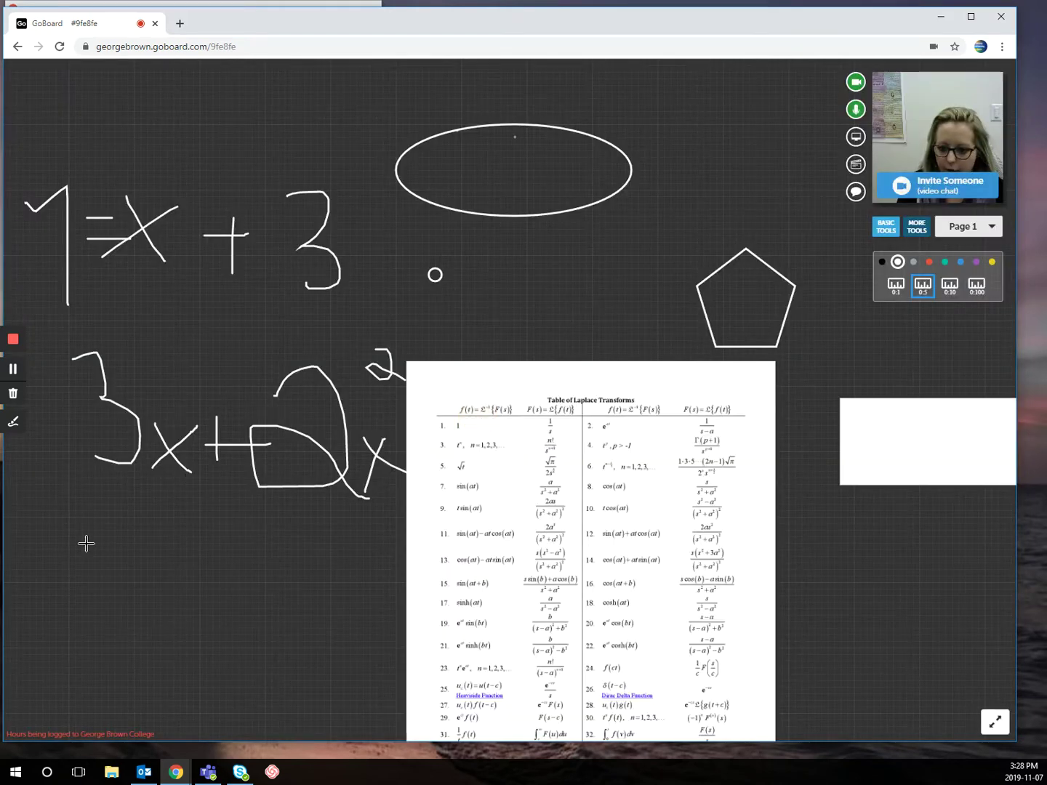
left_click_drag(69, 587, 316, 587)
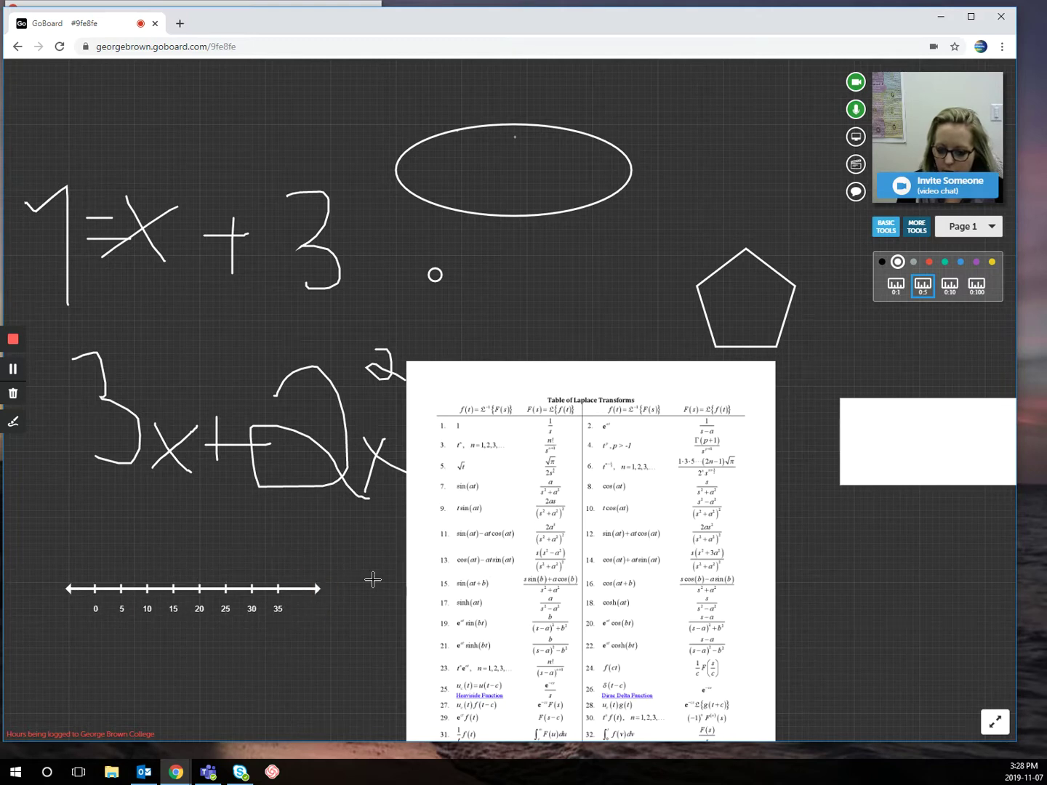
Search the web for "trig circle" images and import the black "soh cah toa" unit circle picture into the board.
left_click(916, 230)
left_click(434, 211)
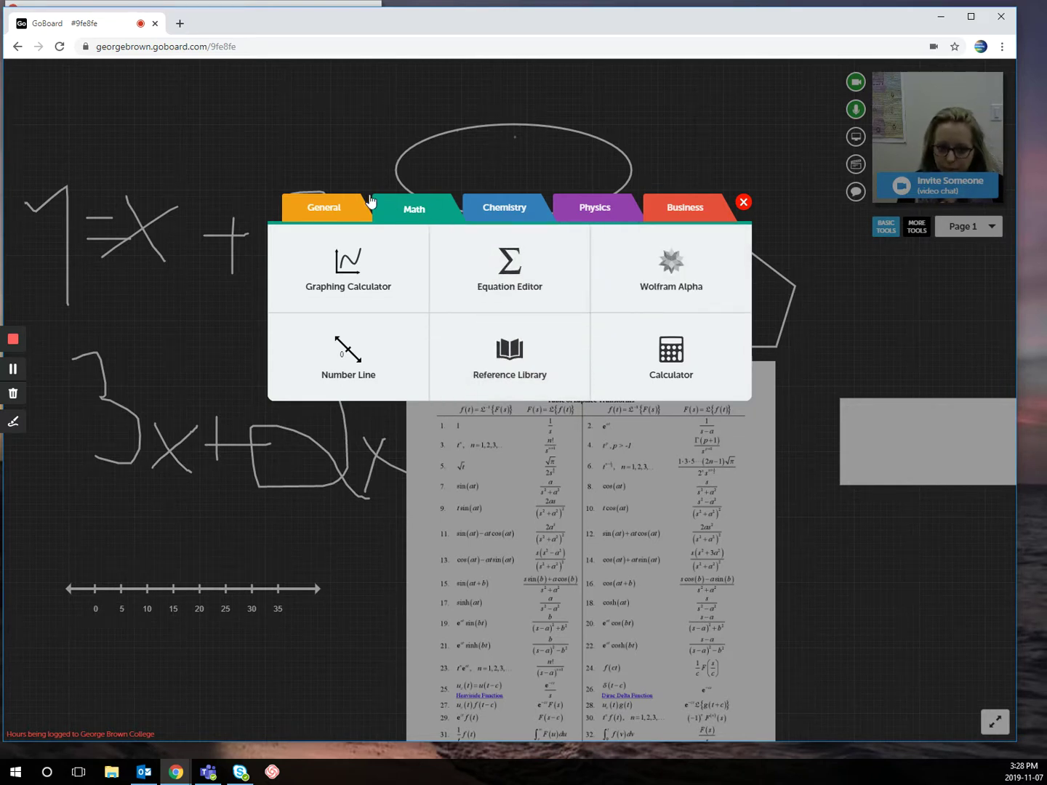
left_click(321, 210)
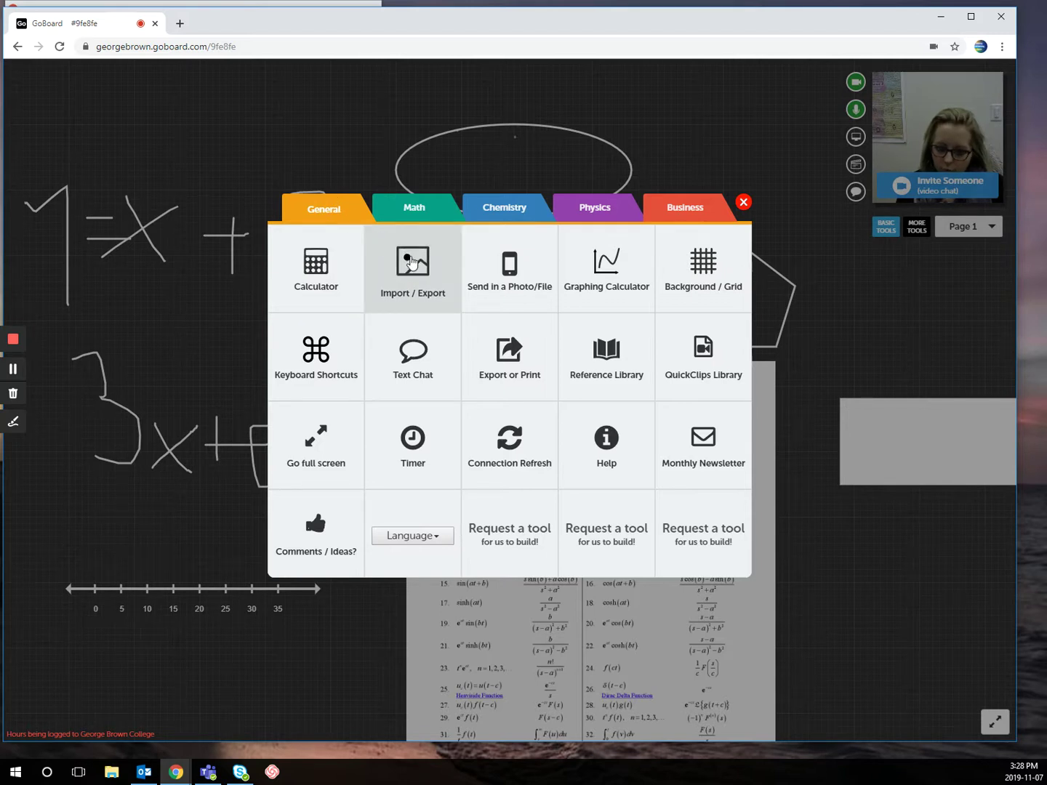
left_click(422, 293)
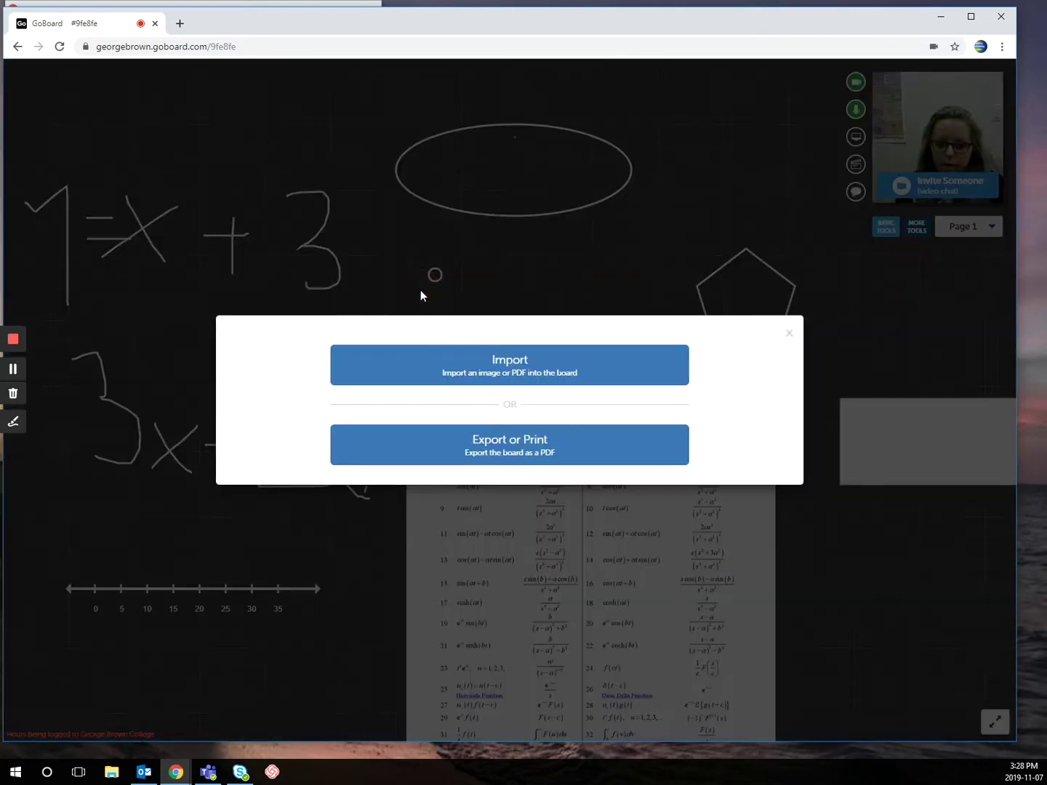
left_click(441, 370)
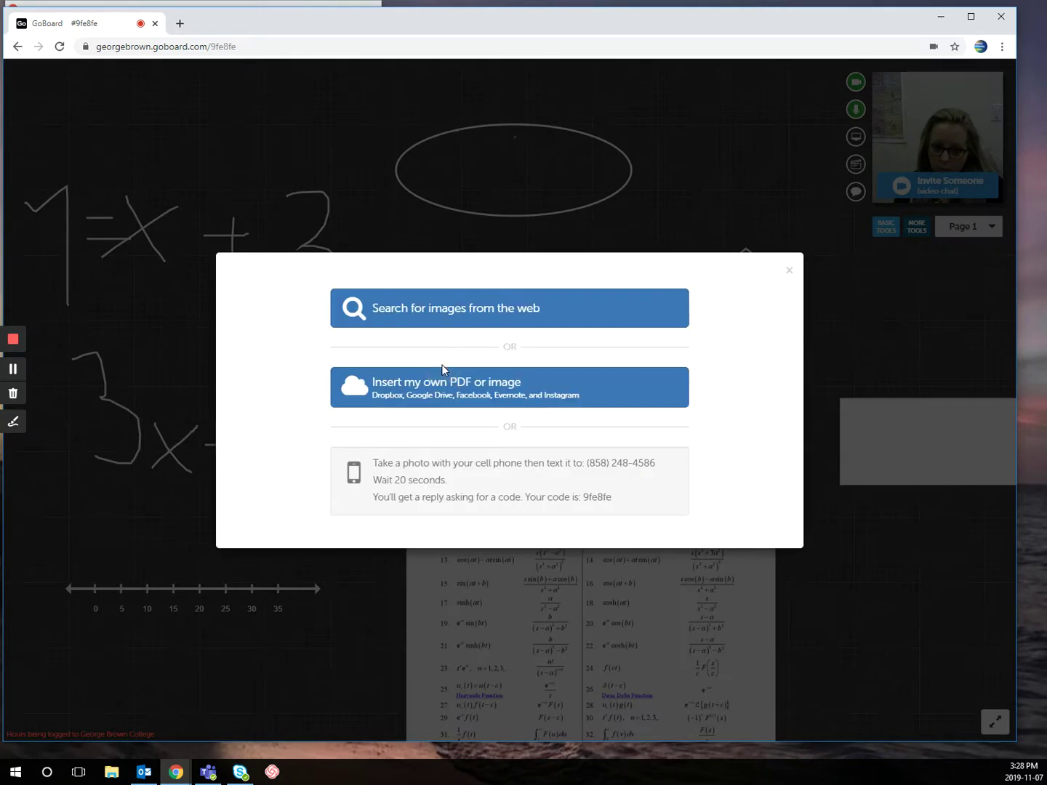
left_click(455, 308)
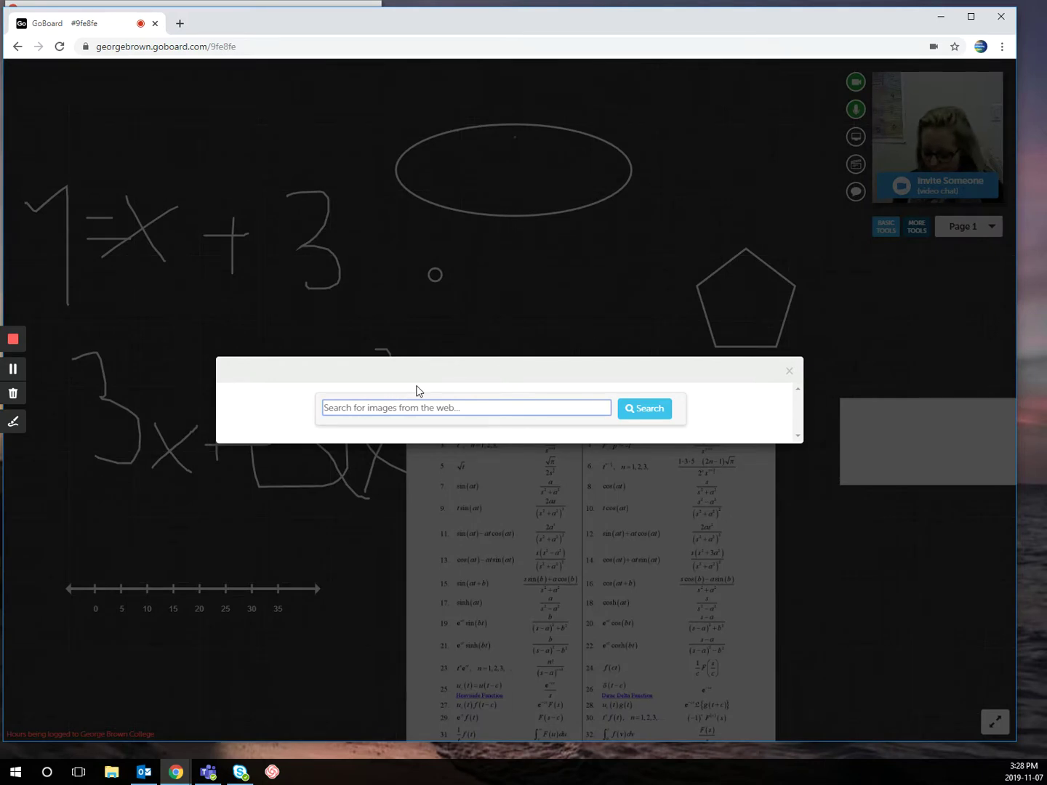
type("trig circle")
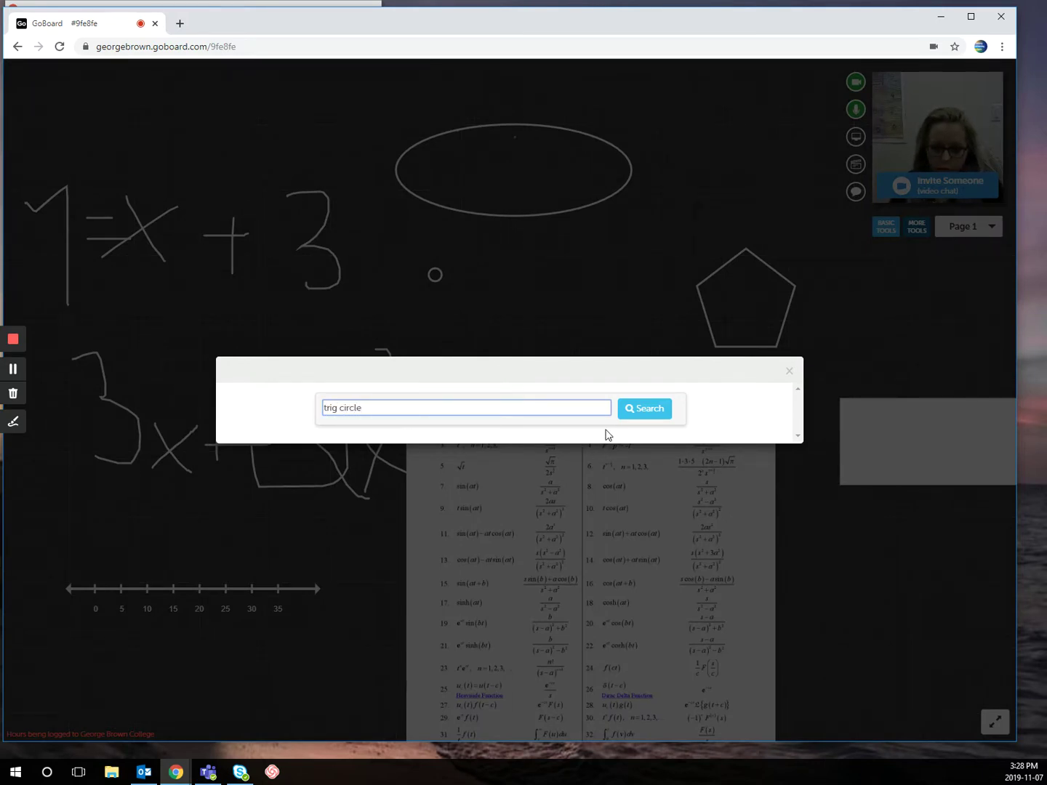
left_click(644, 412)
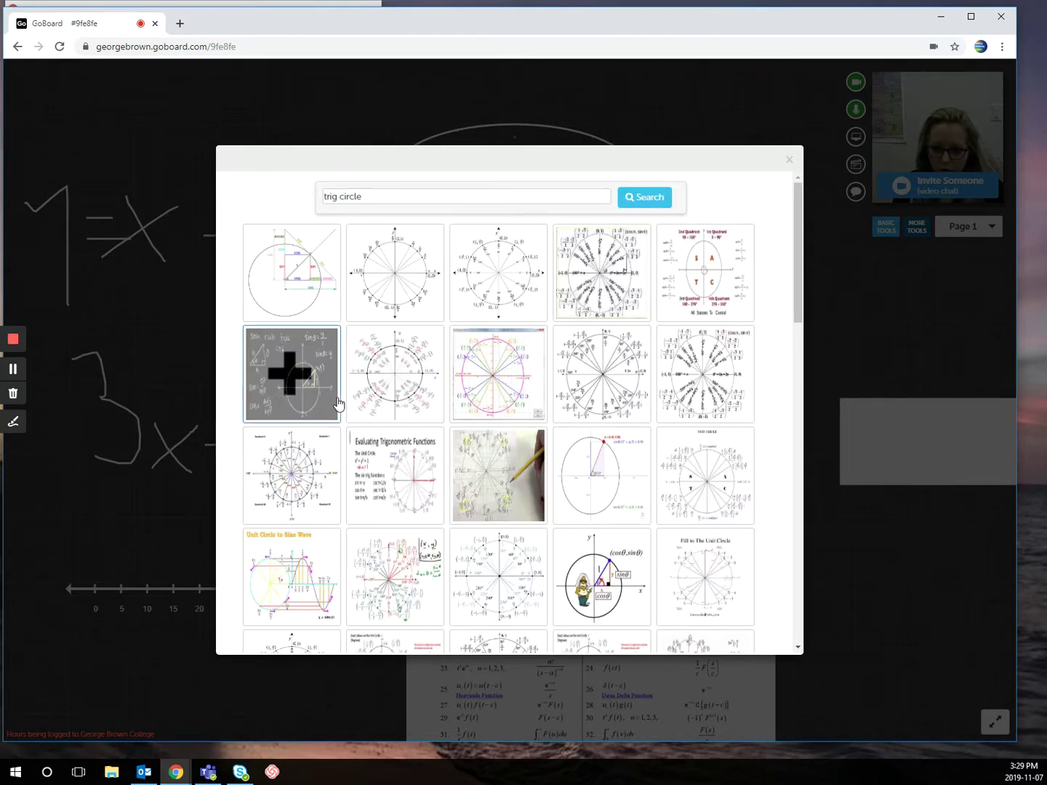
left_click(294, 377)
left_click(704, 636)
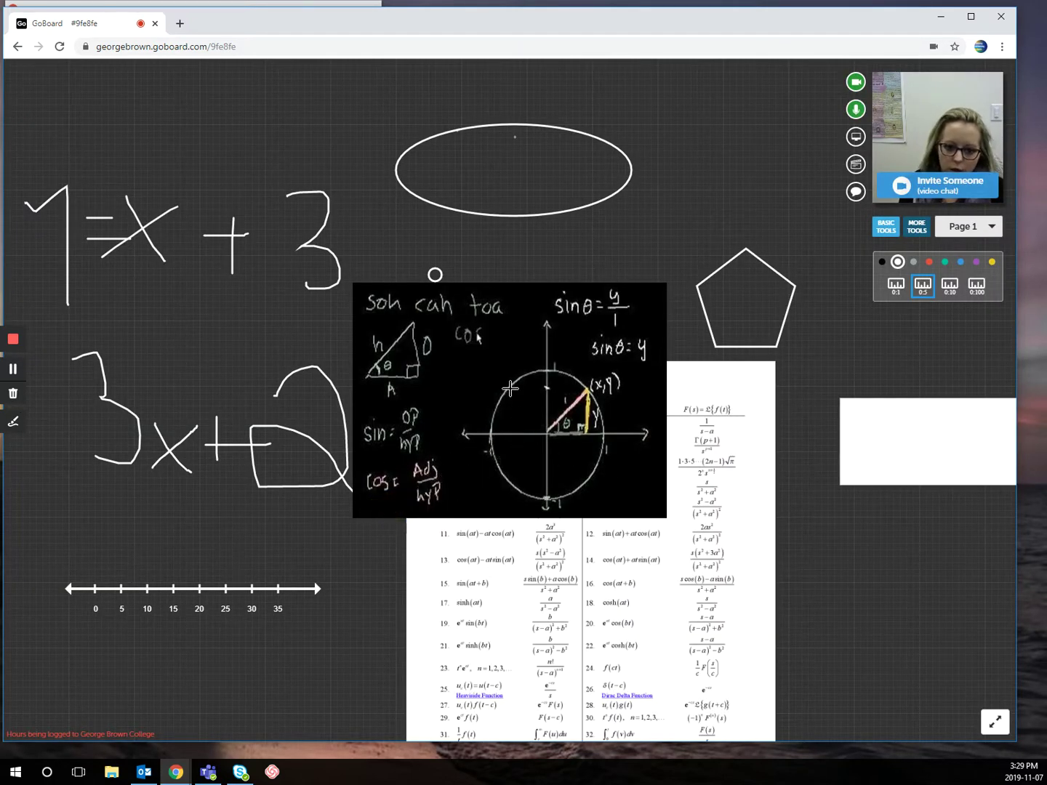
Move the imported trig circle picture down off page 1 to the upper part of page 2, beside the handwritten text.
right_click(510, 390)
left_click(535, 440)
left_click(491, 392)
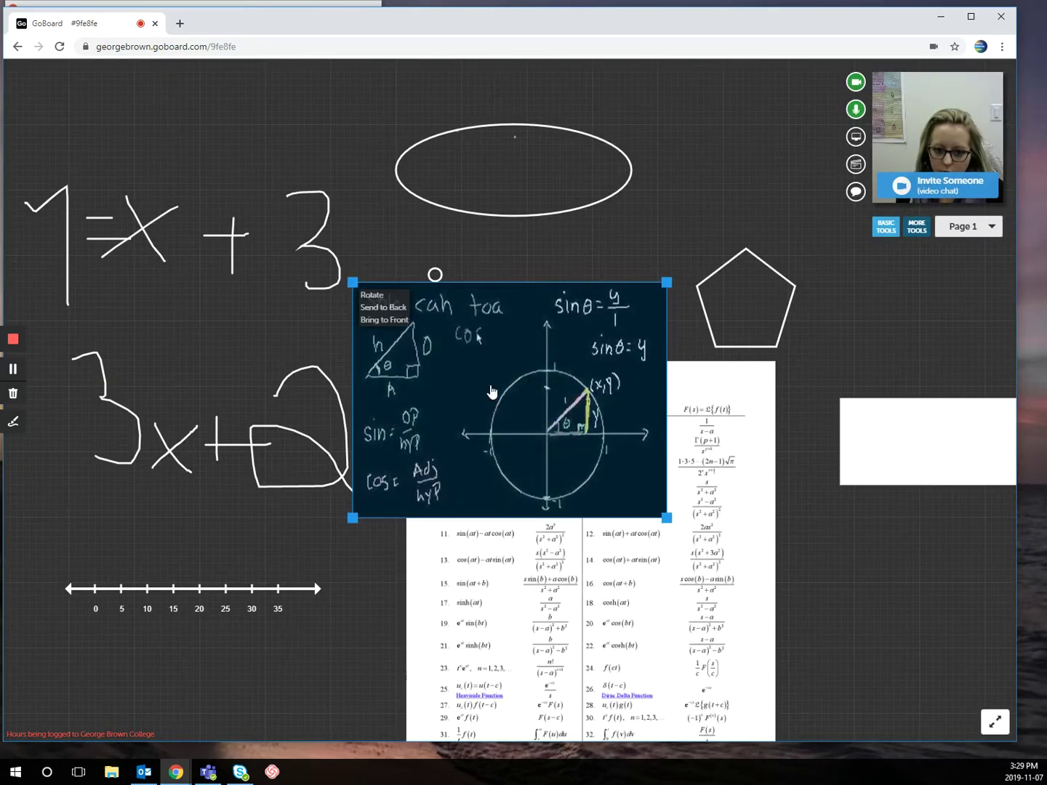
left_click_drag(491, 393, 245, 631)
left_click(367, 425)
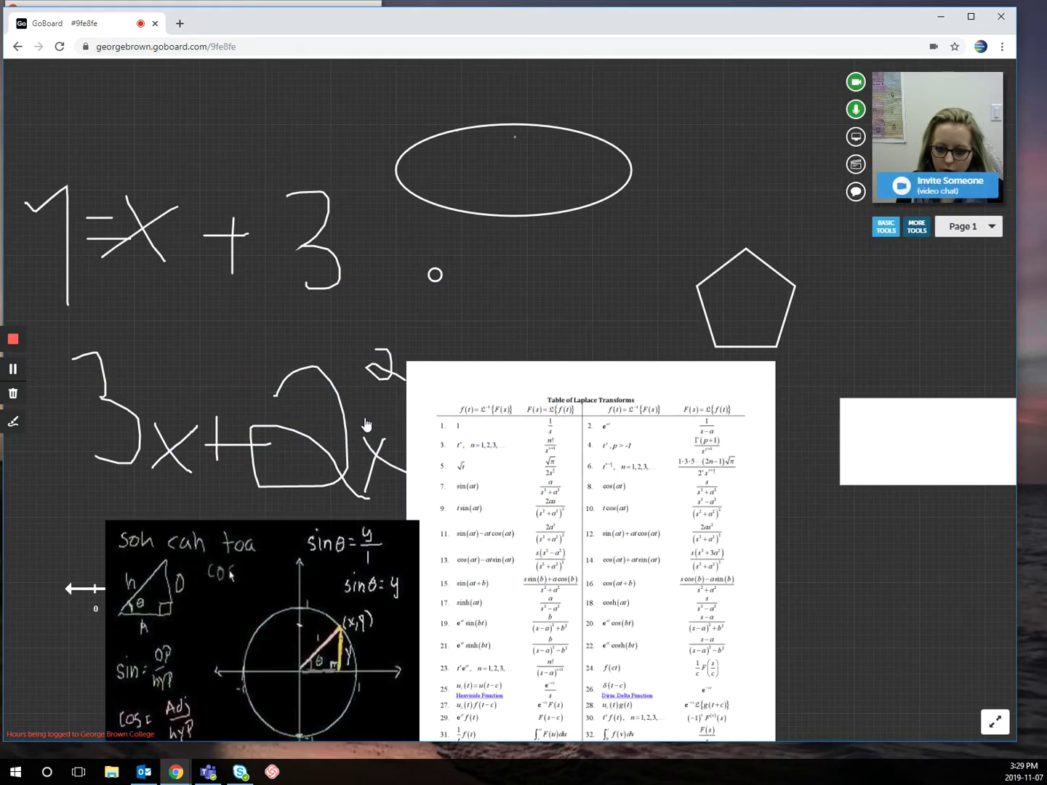
scroll(367, 425, "down", 5)
left_click(273, 273)
left_click_drag(272, 274, 422, 617)
scroll(423, 592, "down", 3)
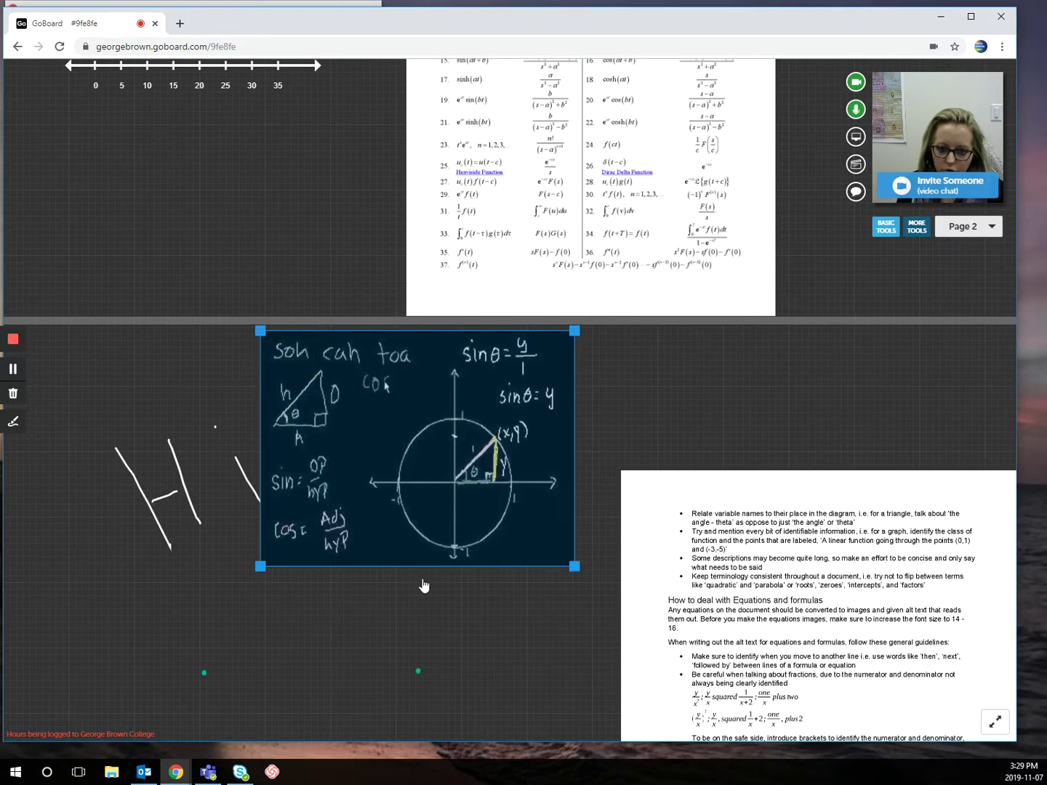
Back on page 1, import the 172 KB APA PDF from the computer's Desktop folder and upload it.
scroll(423, 586, "up", 8)
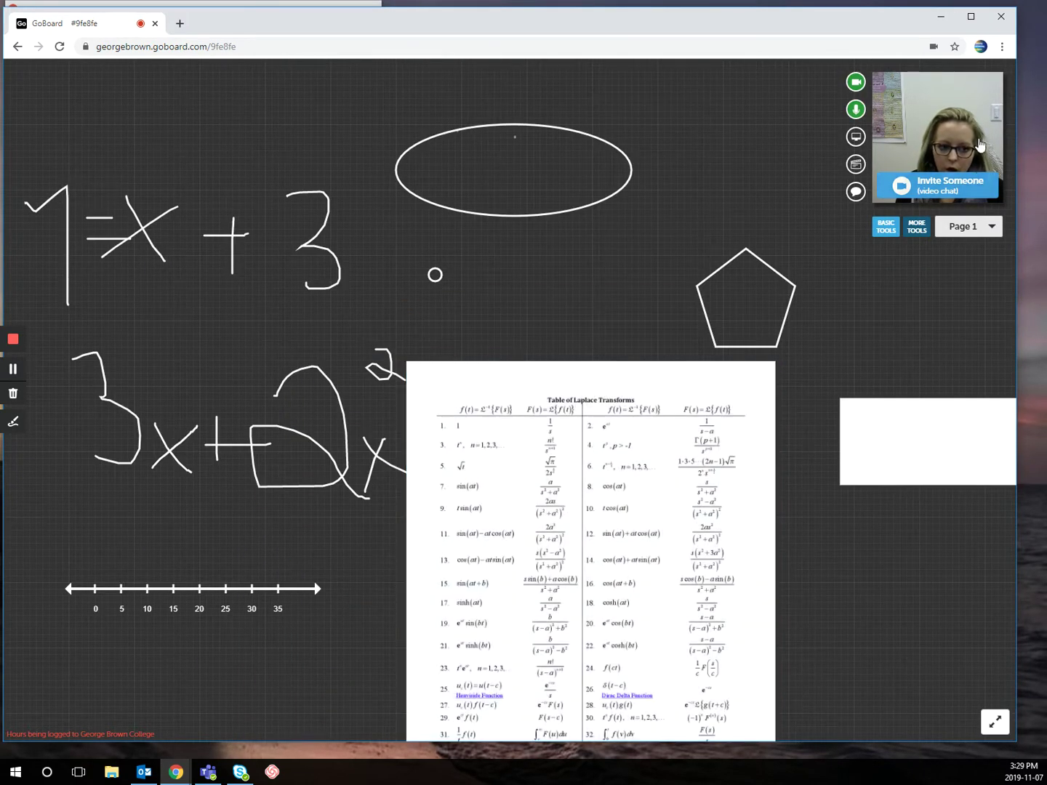
left_click(916, 228)
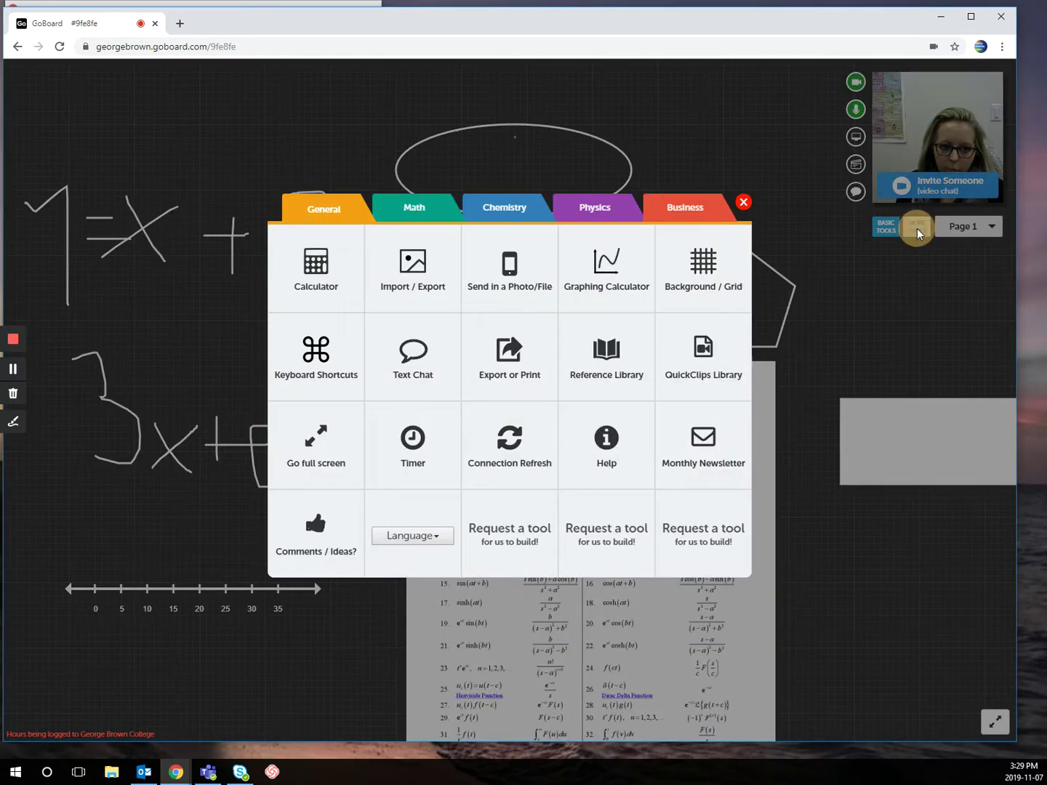
left_click(408, 290)
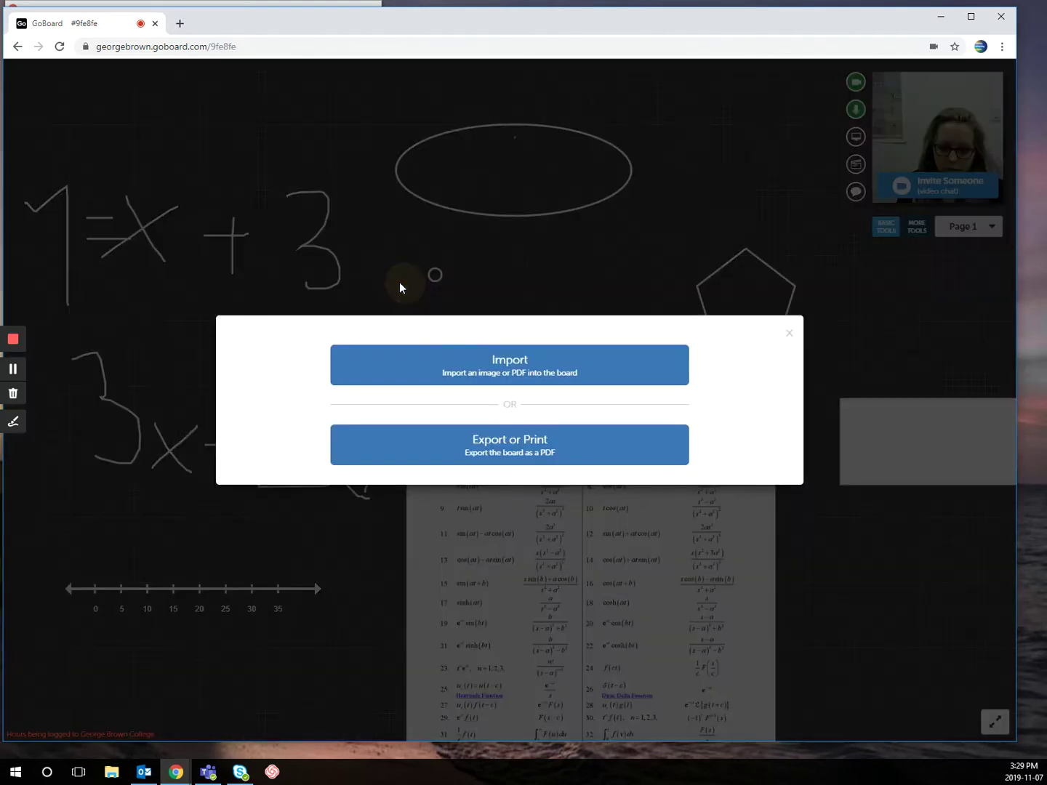
left_click(428, 383)
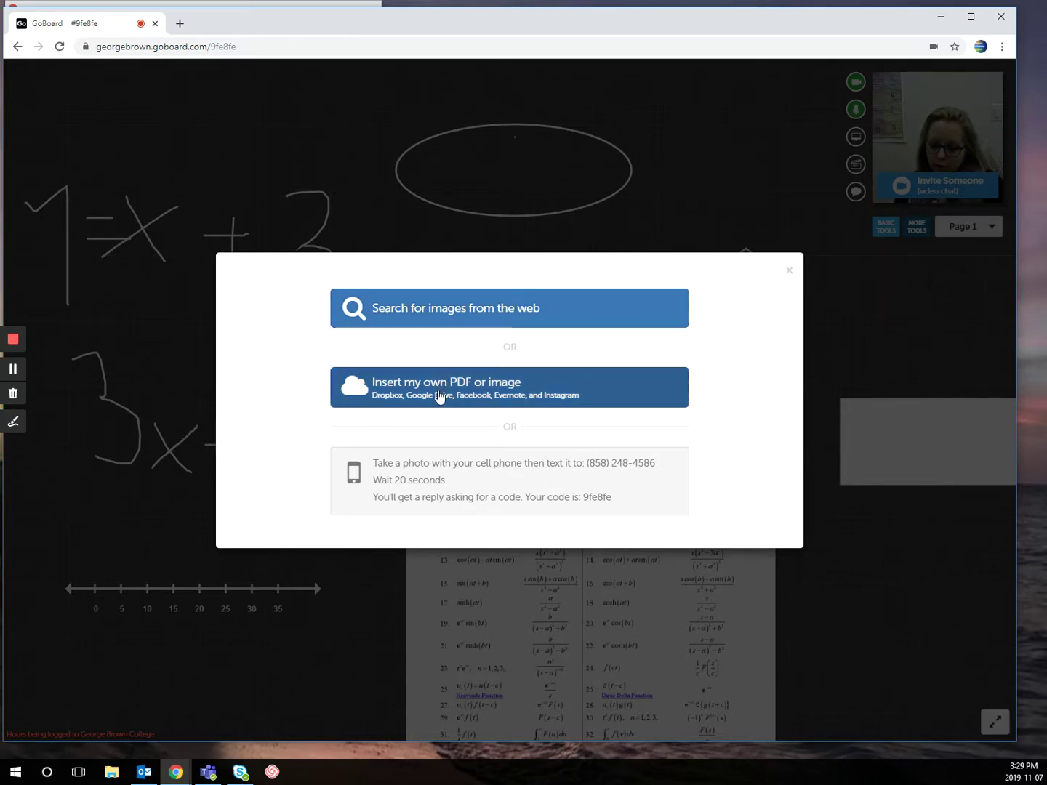
left_click(439, 395)
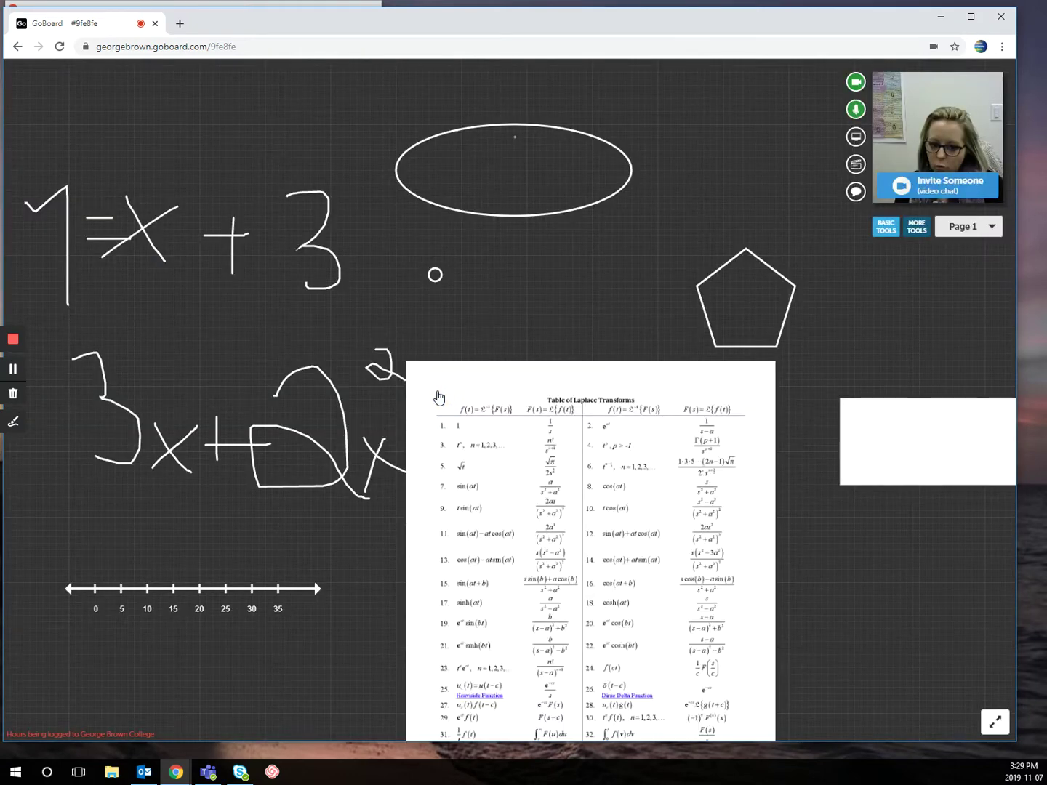
mouse_move(278, 287)
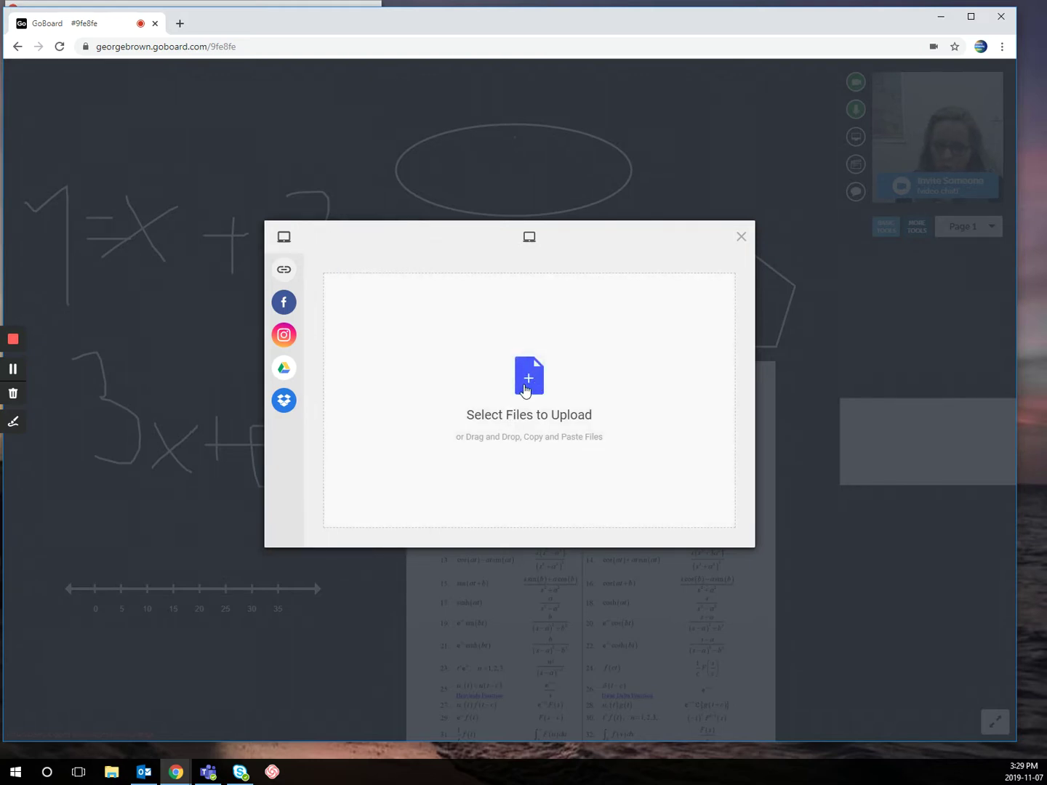
left_click(524, 384)
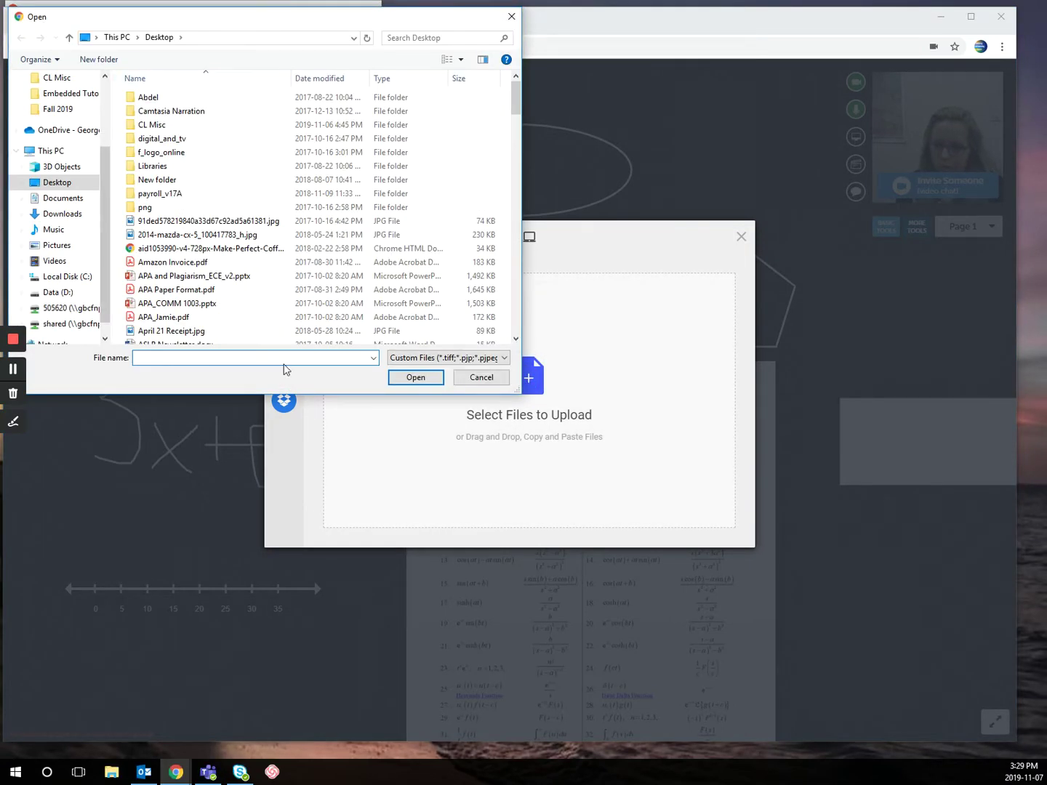
double_click(204, 319)
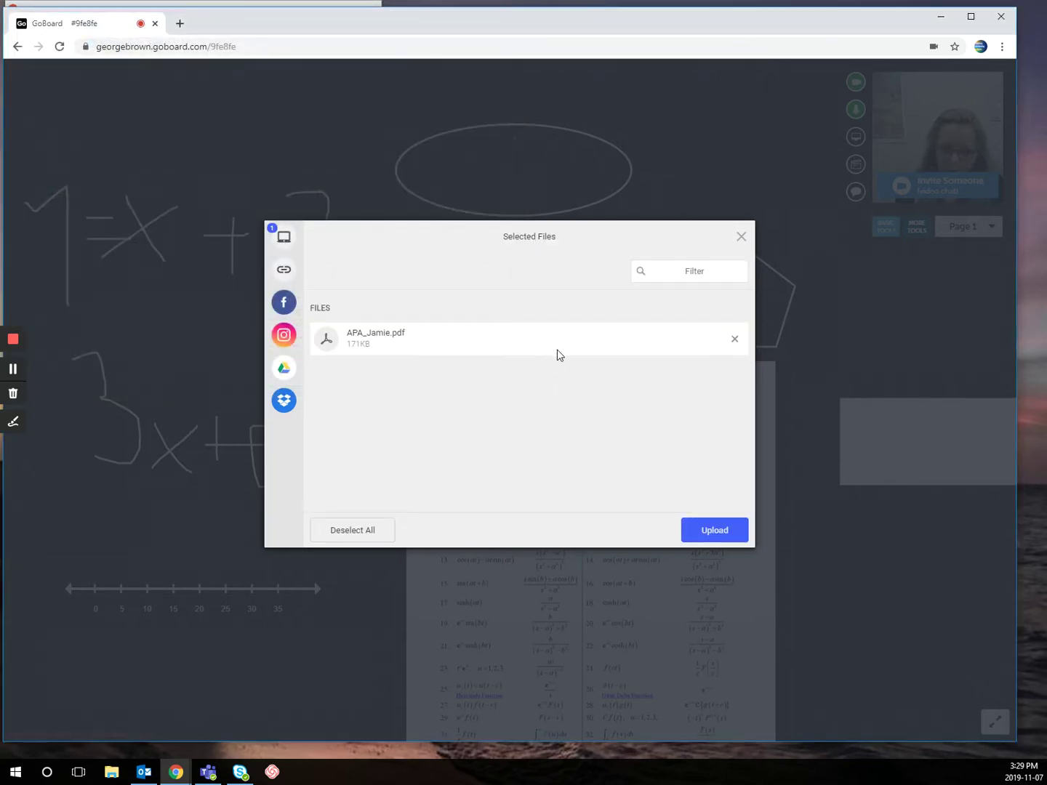
left_click(720, 533)
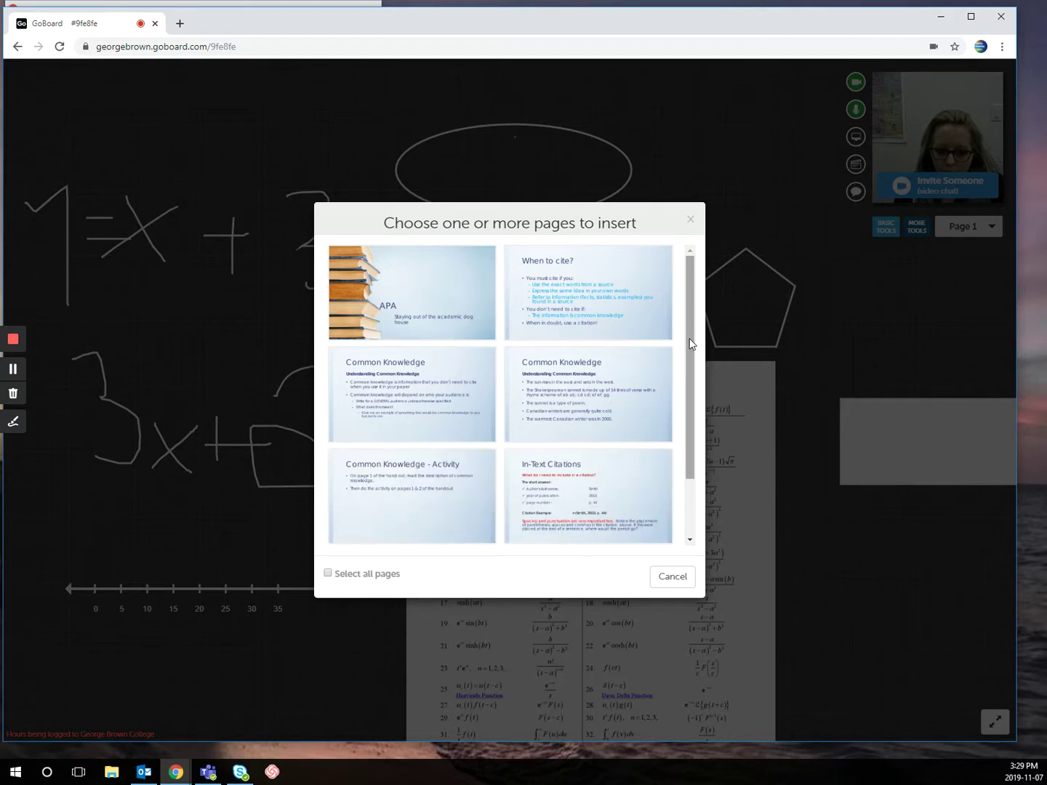
Select the "When to cite?" page and both "Understanding Common Knowledge" pages of the uploaded PDF.
mouse_move(691, 345)
left_mouse_down()
mouse_move(692, 462)
mouse_move(697, 336)
left_mouse_up()
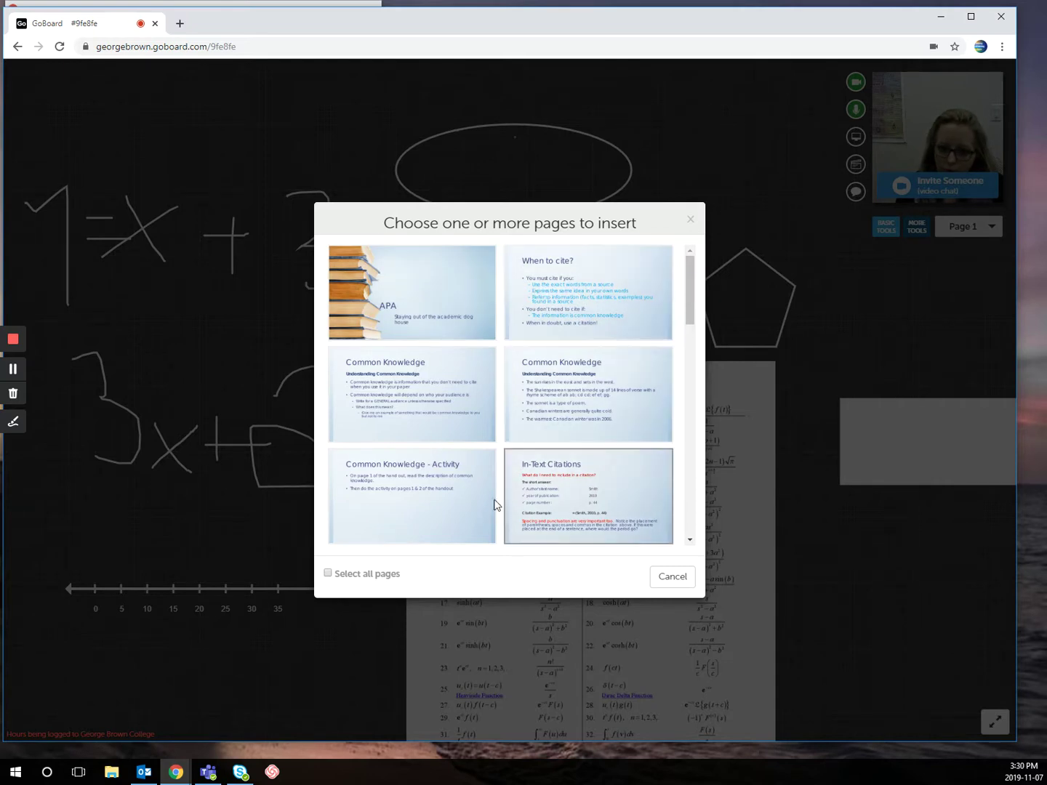
left_click(552, 315)
left_click(531, 391)
left_click(451, 409)
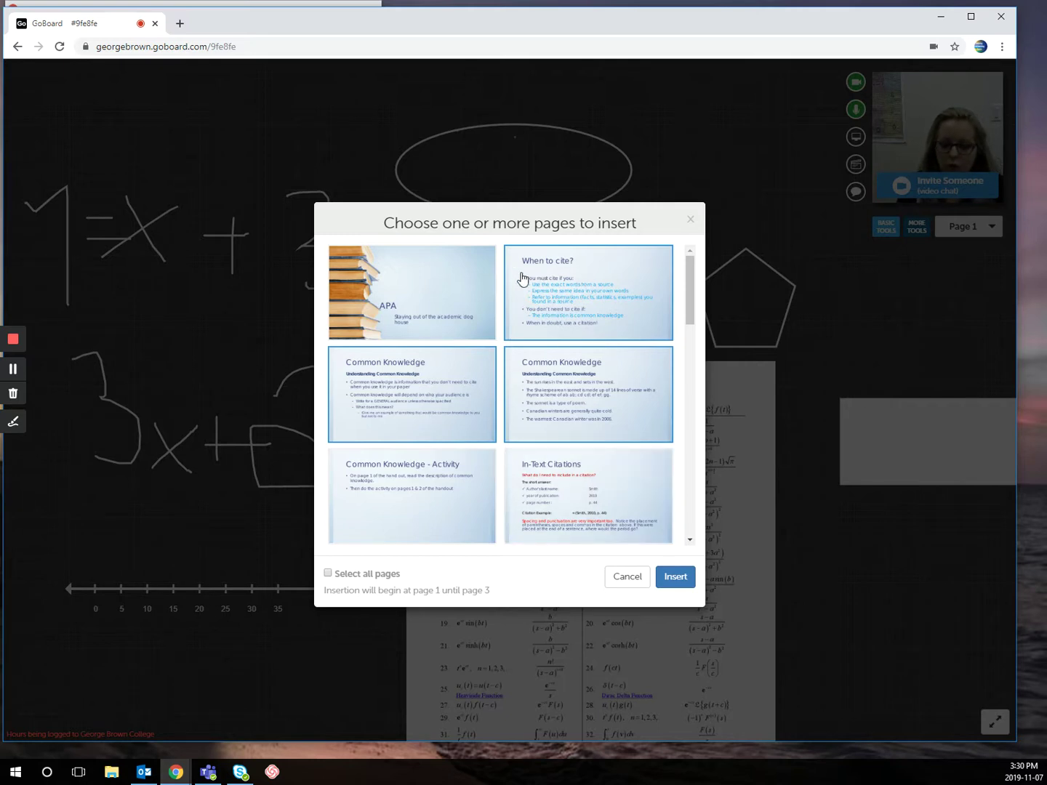
Select all pages of the PDF to review their thumbnails, and clear the whole selection.
left_click(391, 574)
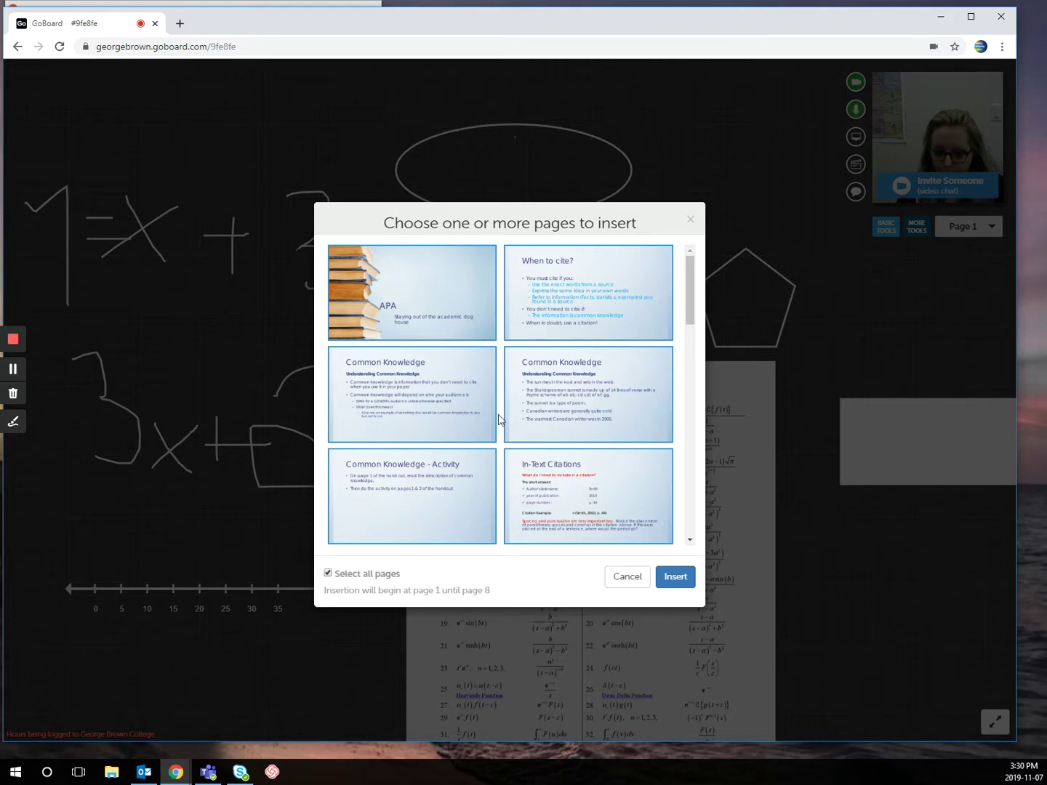
scroll(592, 412, "down", 7)
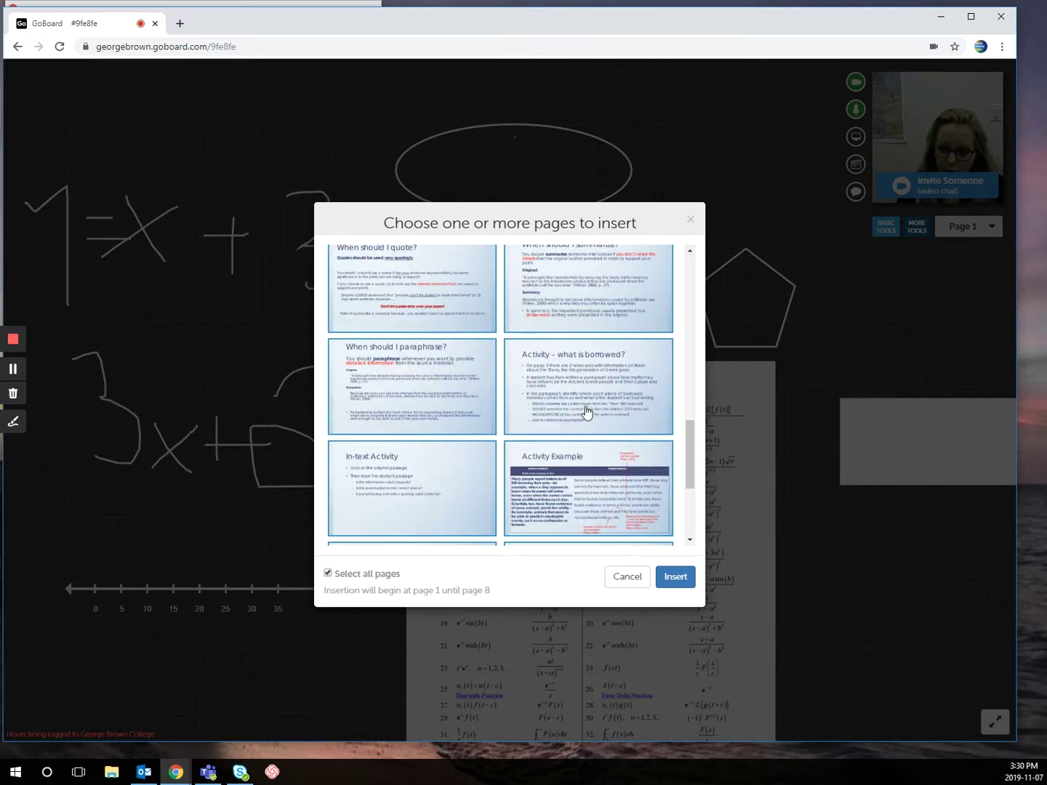
scroll(586, 411, "down", 3)
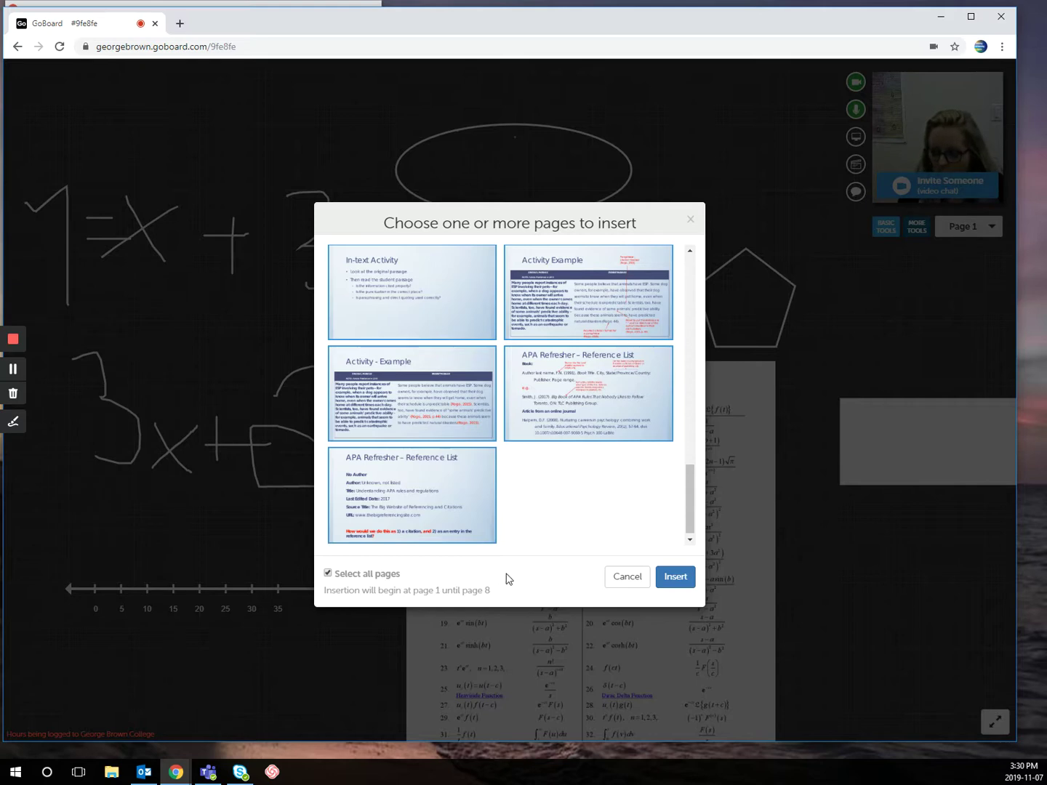
scroll(574, 469, "up", 10)
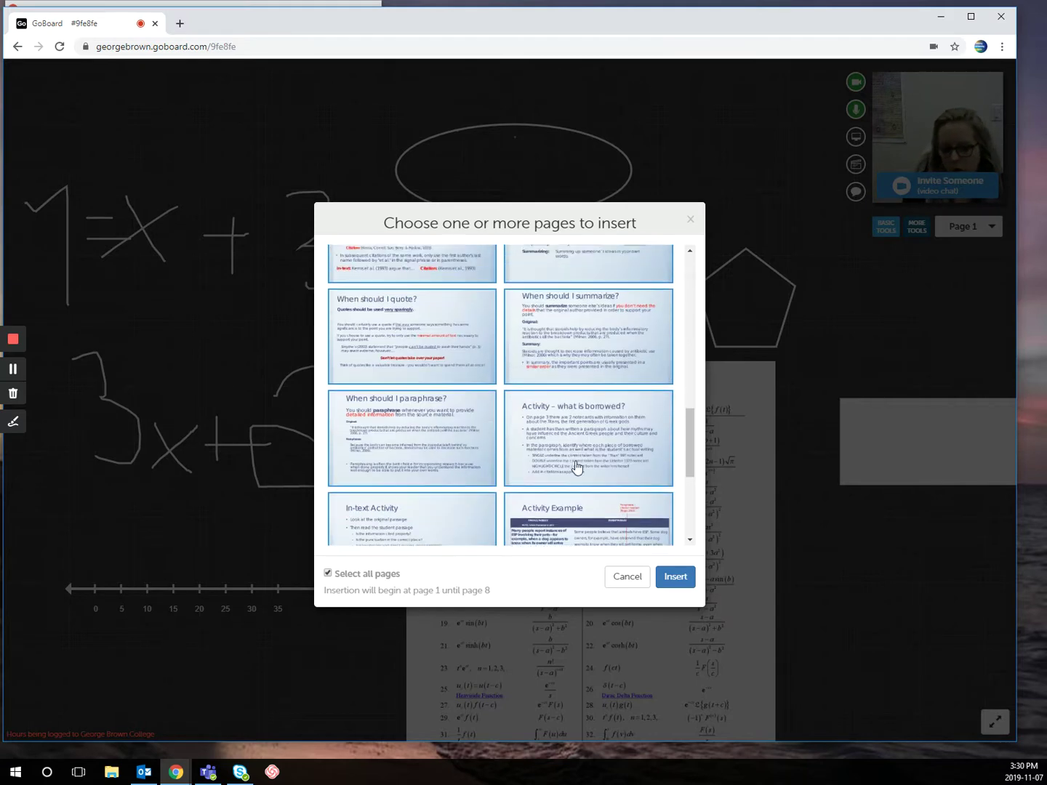
scroll(567, 446, "up", 3)
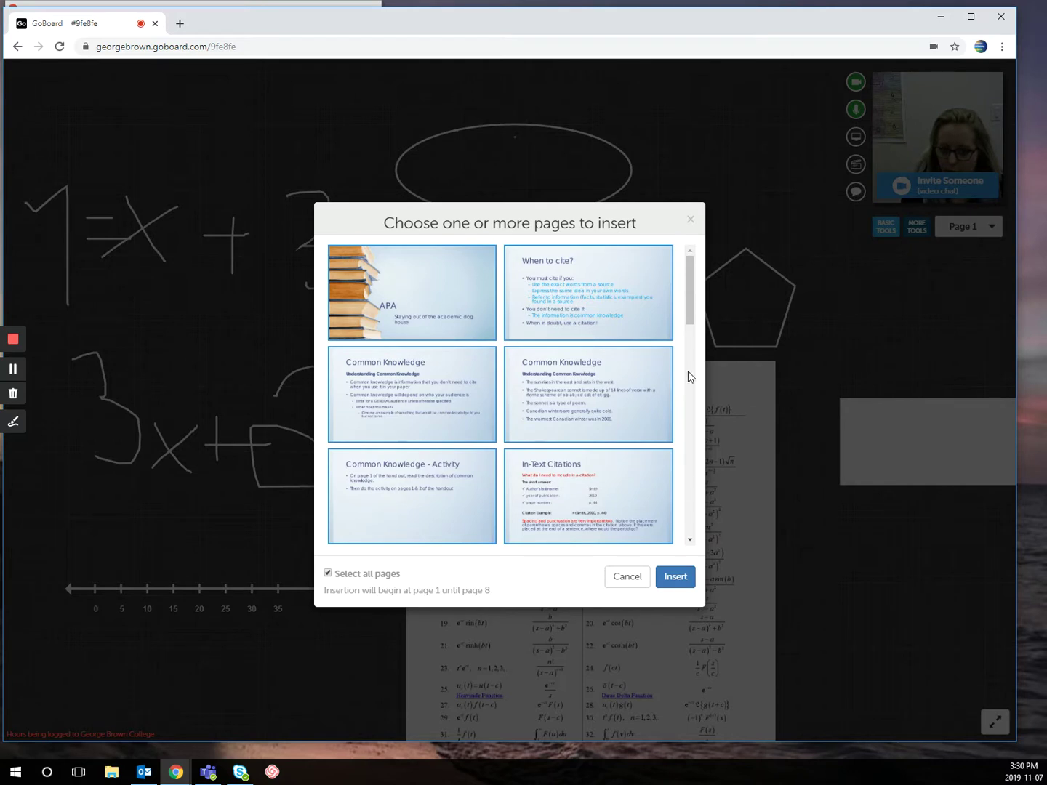
left_click(372, 578)
Insert only the PDF's "When to cite?" page and its two "Understanding Common Knowledge" pages into the board.
left_click(565, 295)
left_click(395, 419)
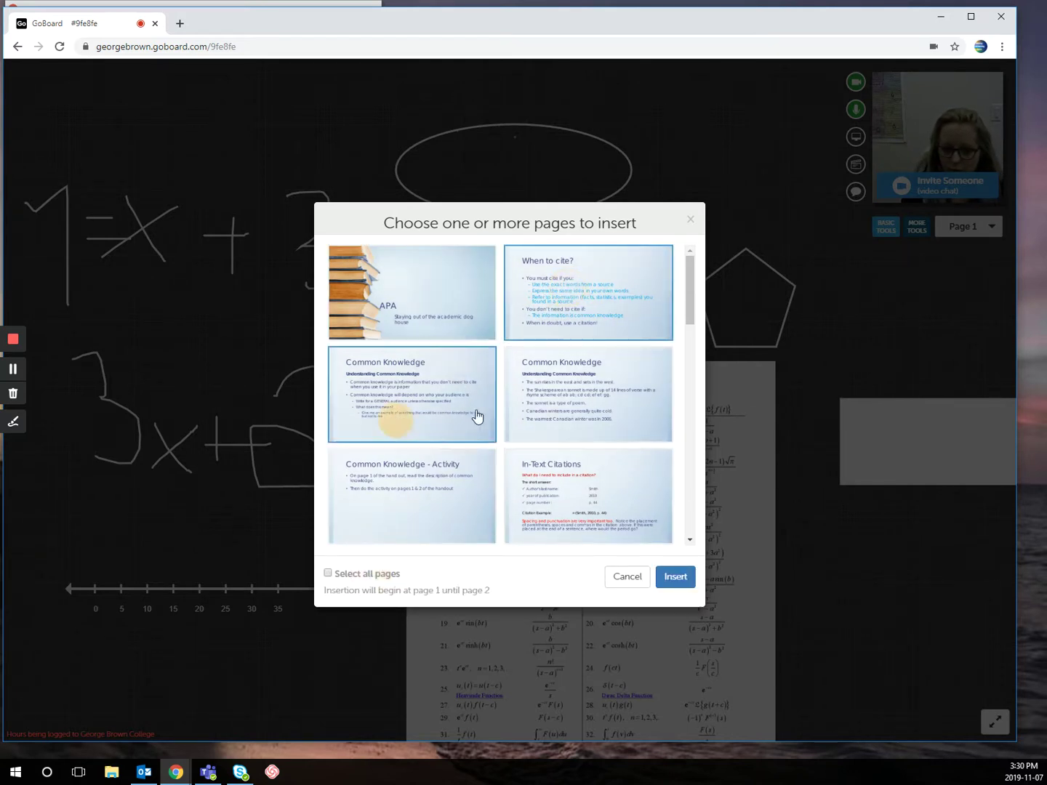
left_click(539, 413)
left_click(537, 414)
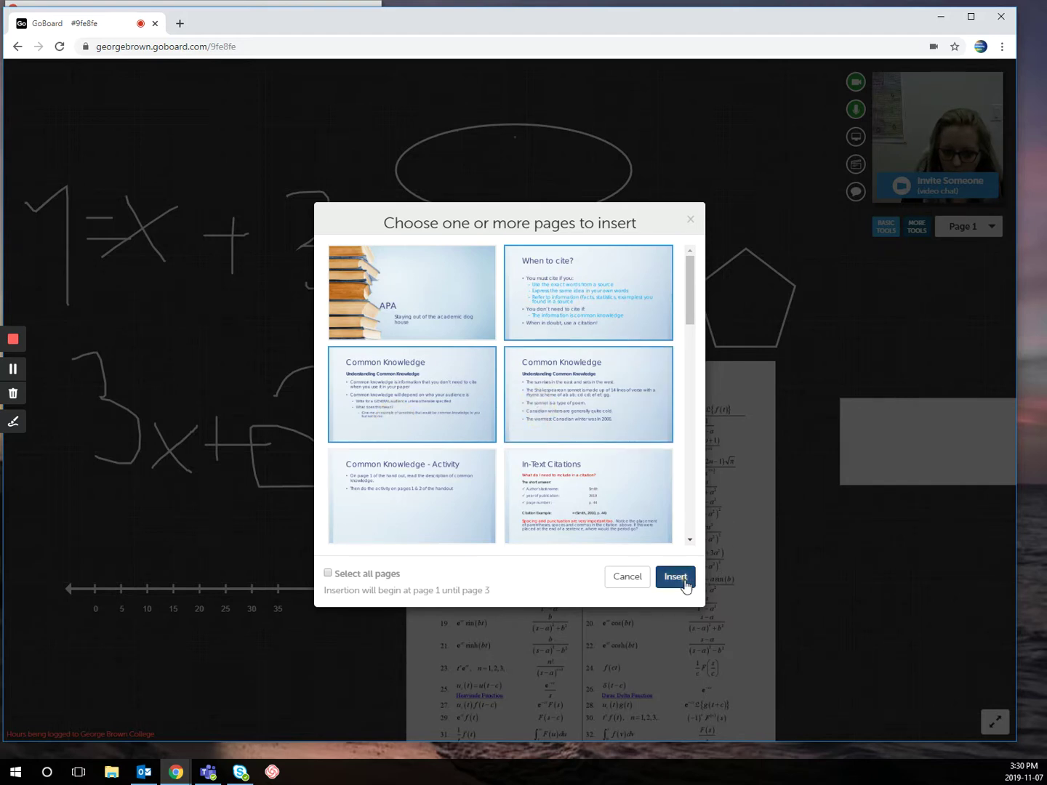
left_click(692, 580)
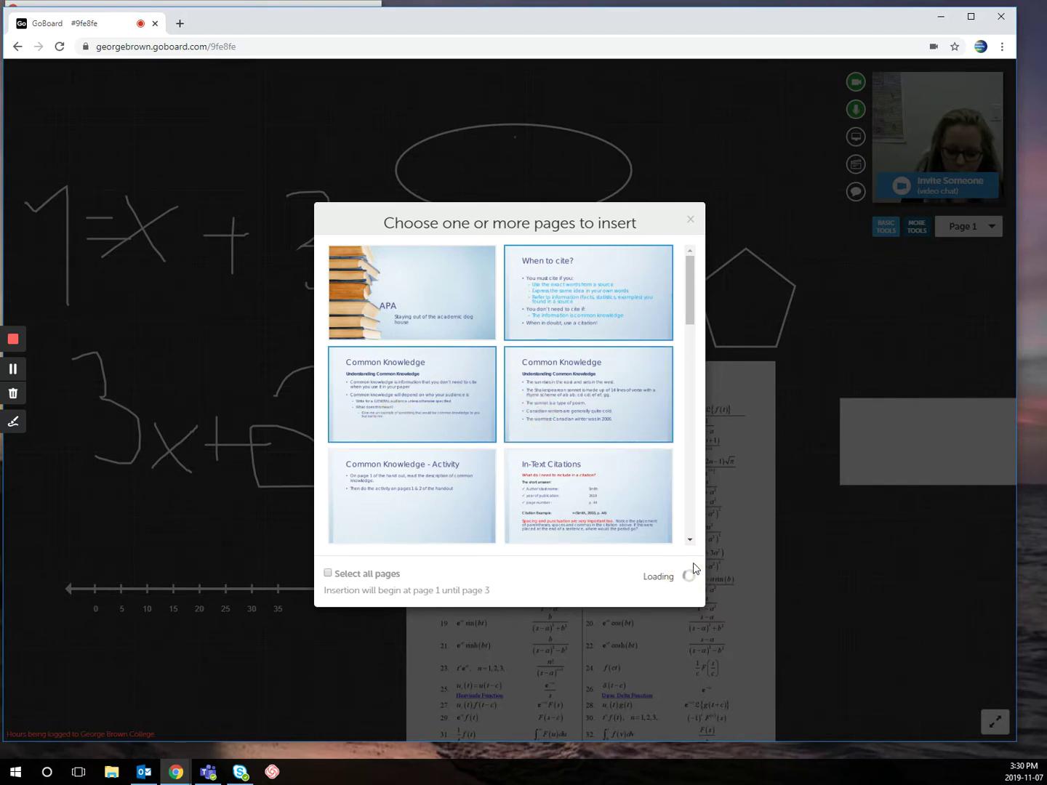